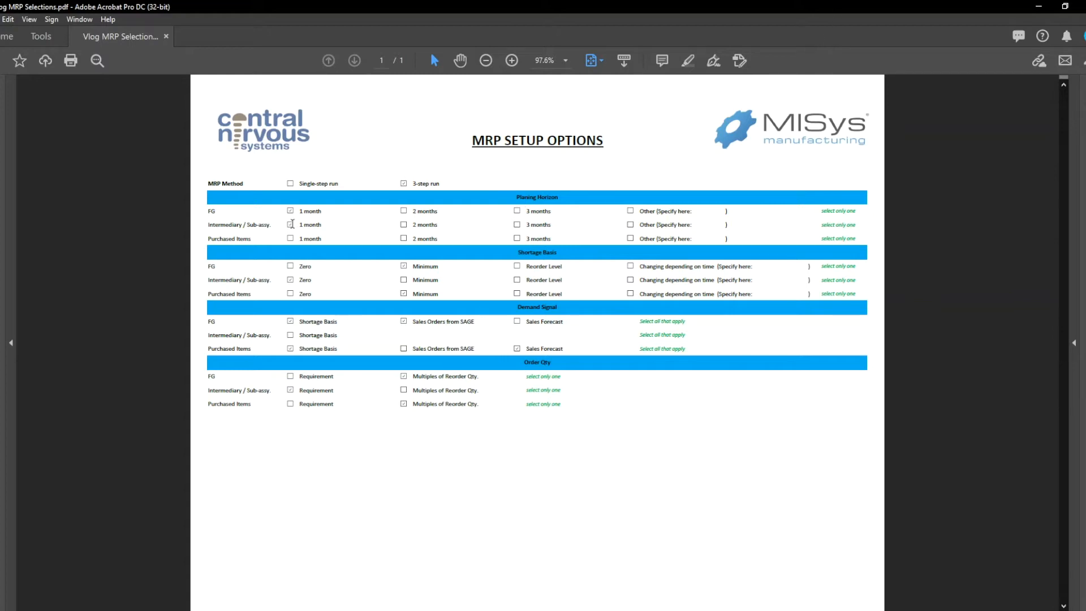
# - Switch from the MRP options PDF to MISys Manufacturing and open the Master Production Schedules list under Material Requirements Planning
pyautogui.click(290, 212)
pyautogui.click(1039, 7)
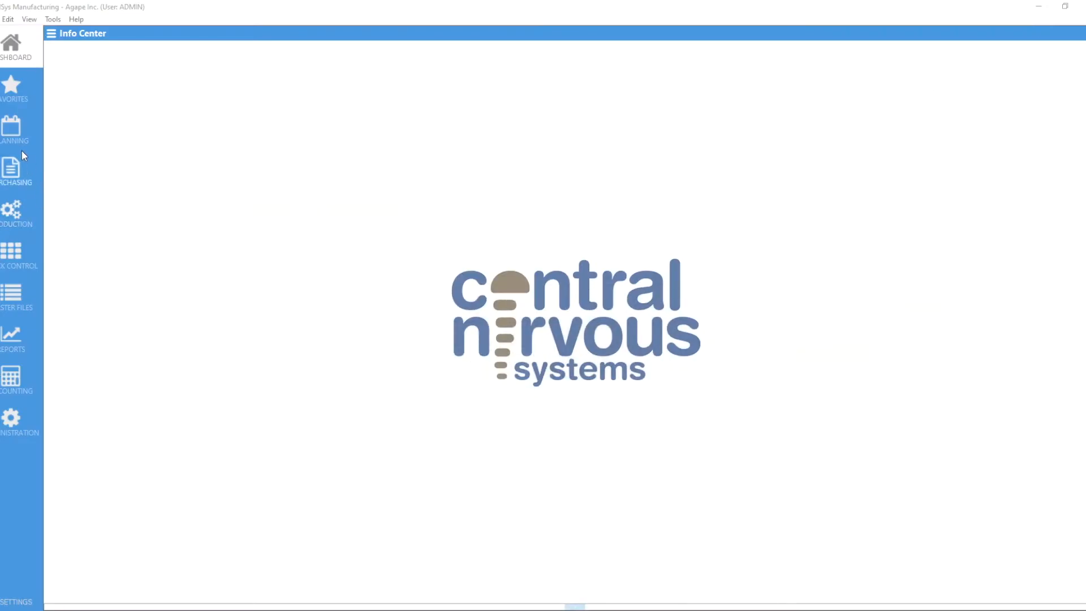
pyautogui.click(16, 137)
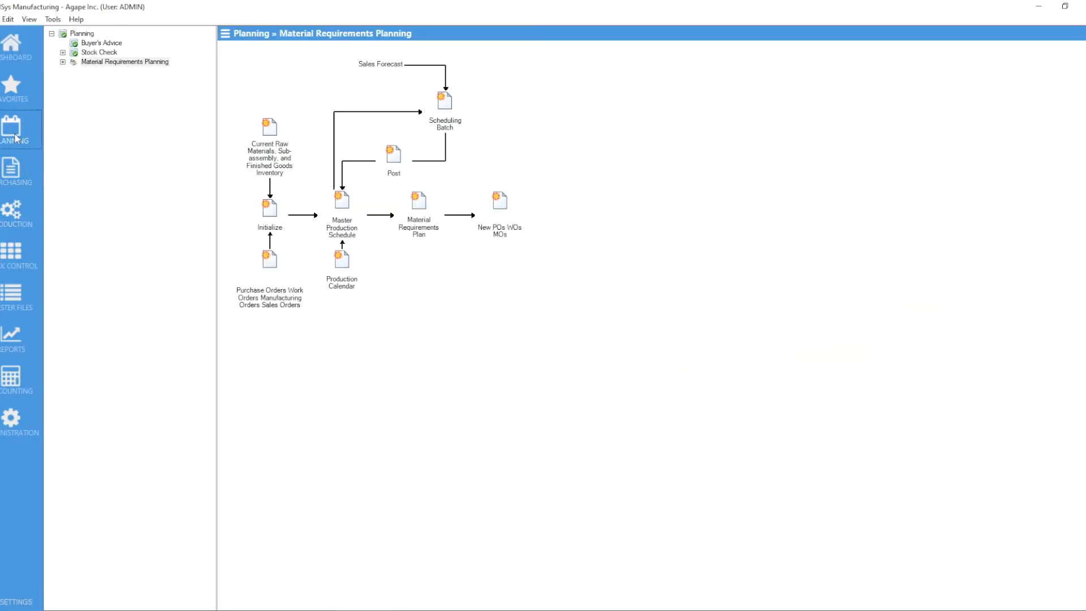
pyautogui.click(63, 62)
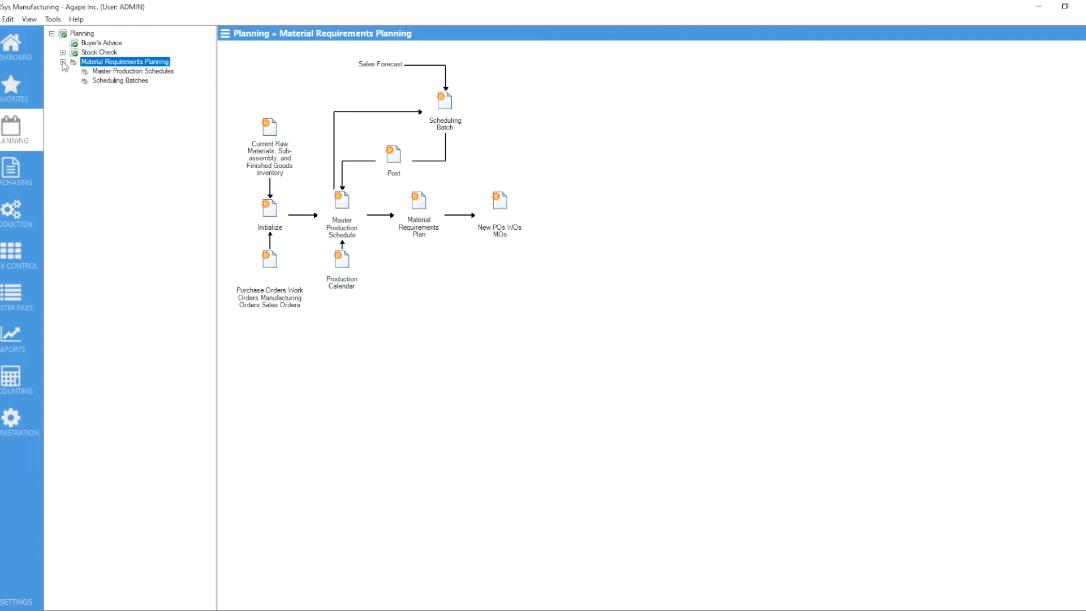
pyautogui.click(108, 71)
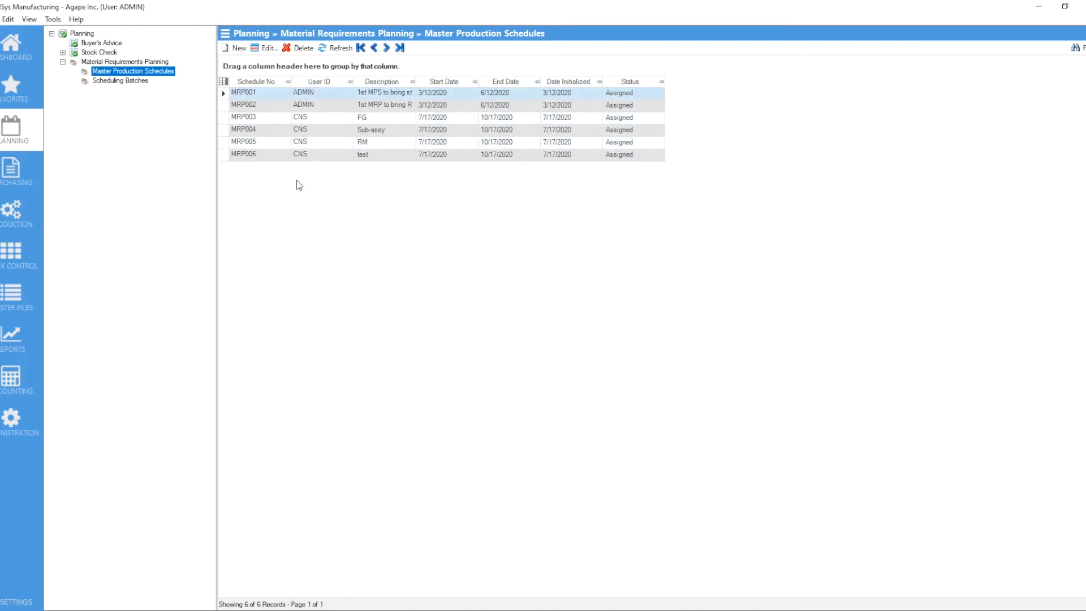
# - Create a new master production schedule numbered MRP007 with the description "2021-04-23 FG"
pyautogui.click(235, 49)
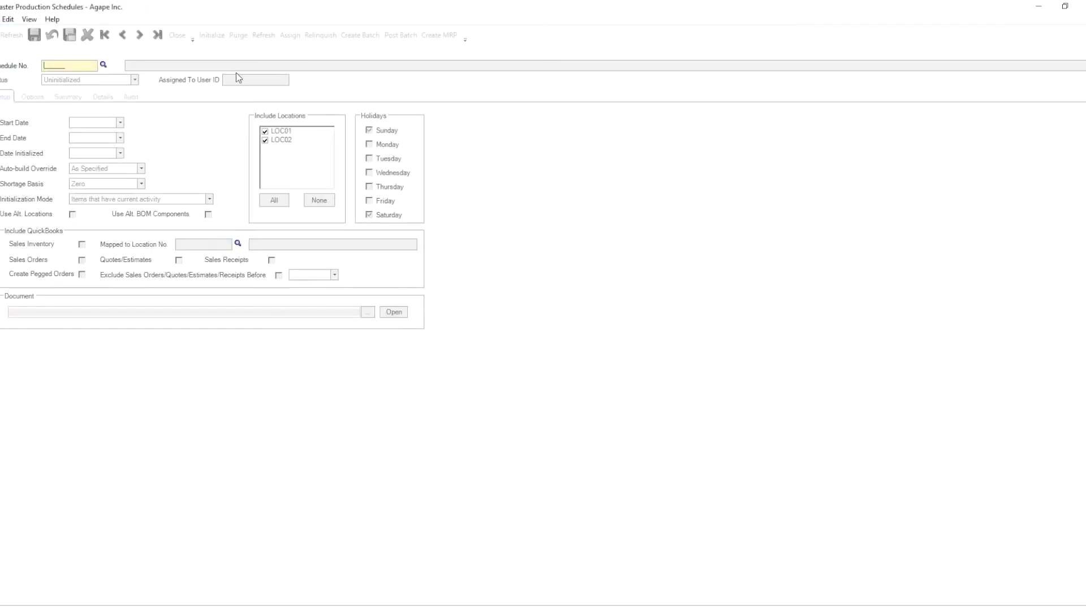
pyautogui.write('MRP007')
pyautogui.press('Tab')
pyautogui.write('2021')
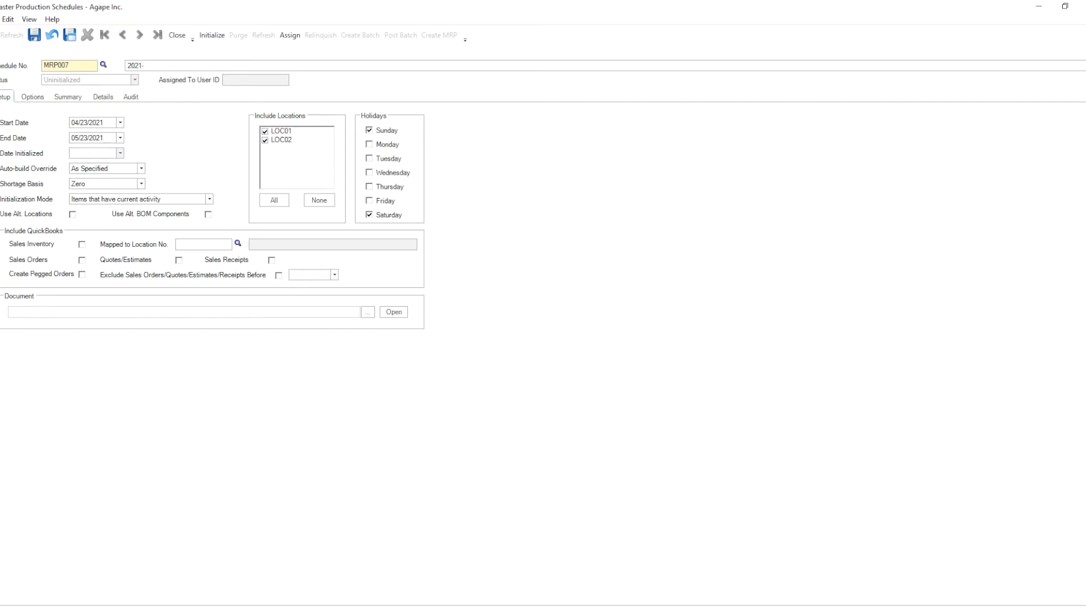
pyautogui.write('-04-23 FG')
# - Check the MRP setup options PDF in Adobe Acrobat, and set the schedule's shortage basis to Minimum and initialization mode to All Items
pyautogui.hotkey('alt', 'Tab')
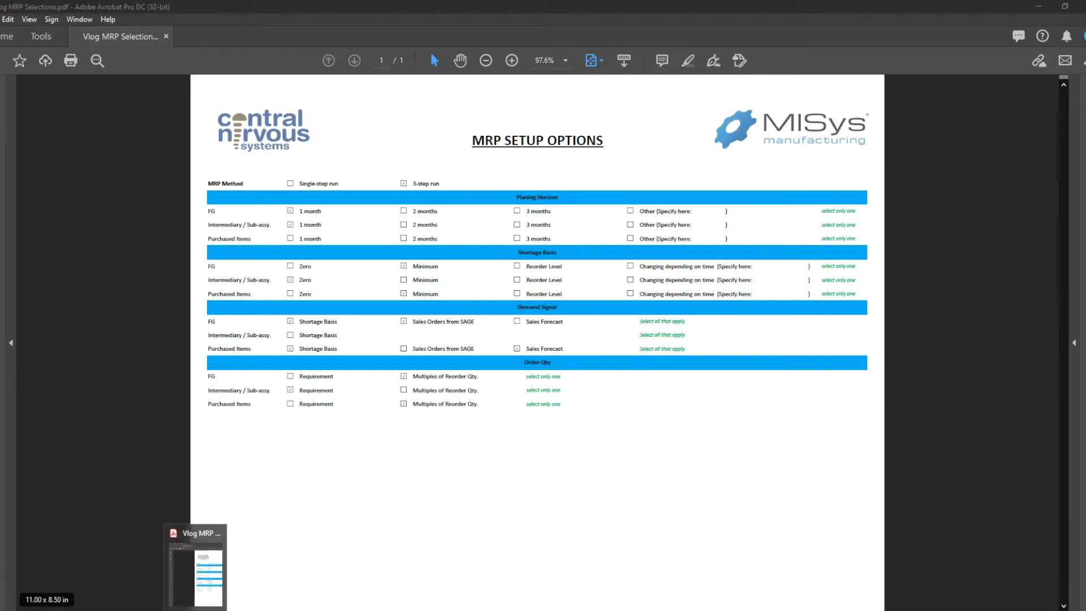
pyautogui.click(195, 610)
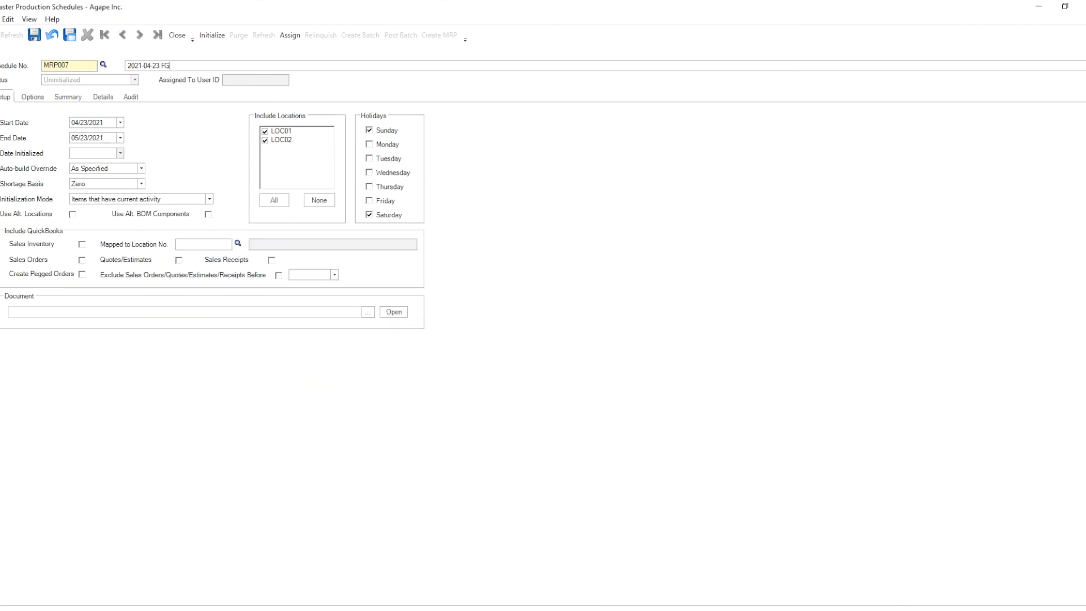
pyautogui.click(141, 185)
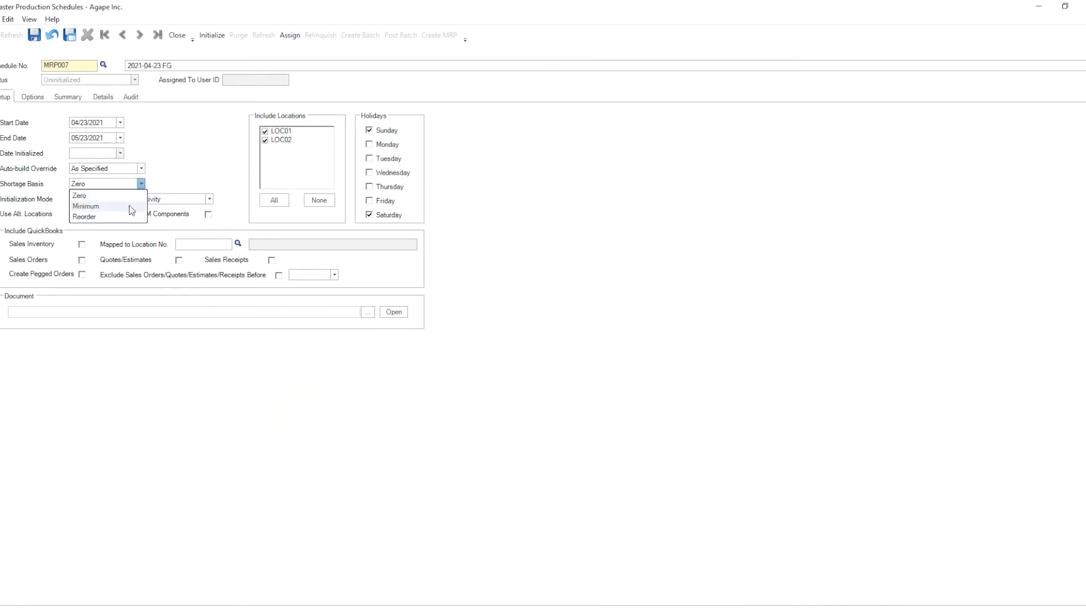
pyautogui.click(131, 210)
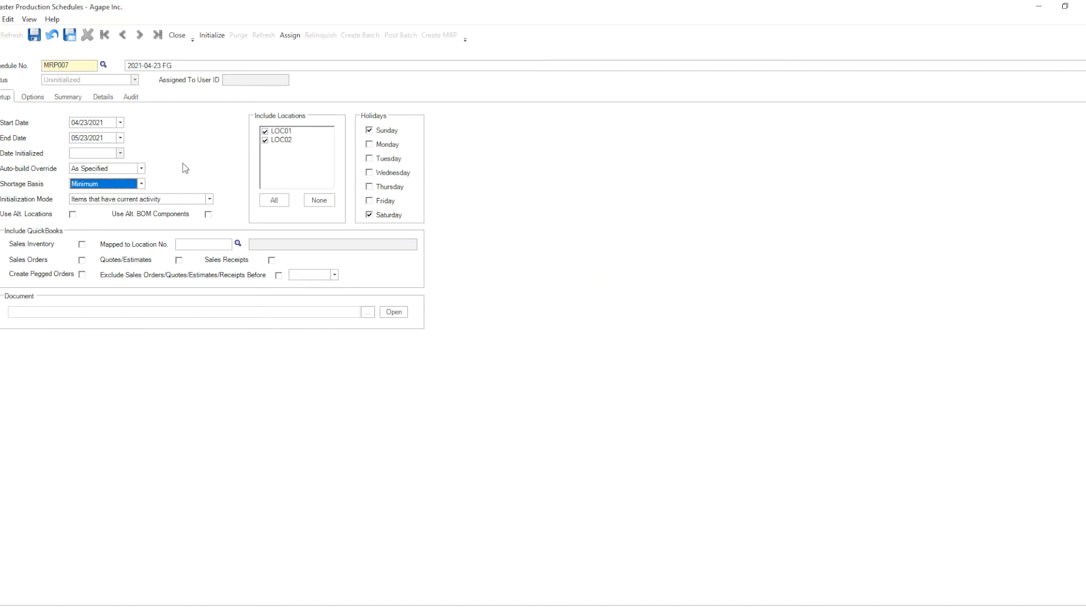
pyautogui.click(96, 202)
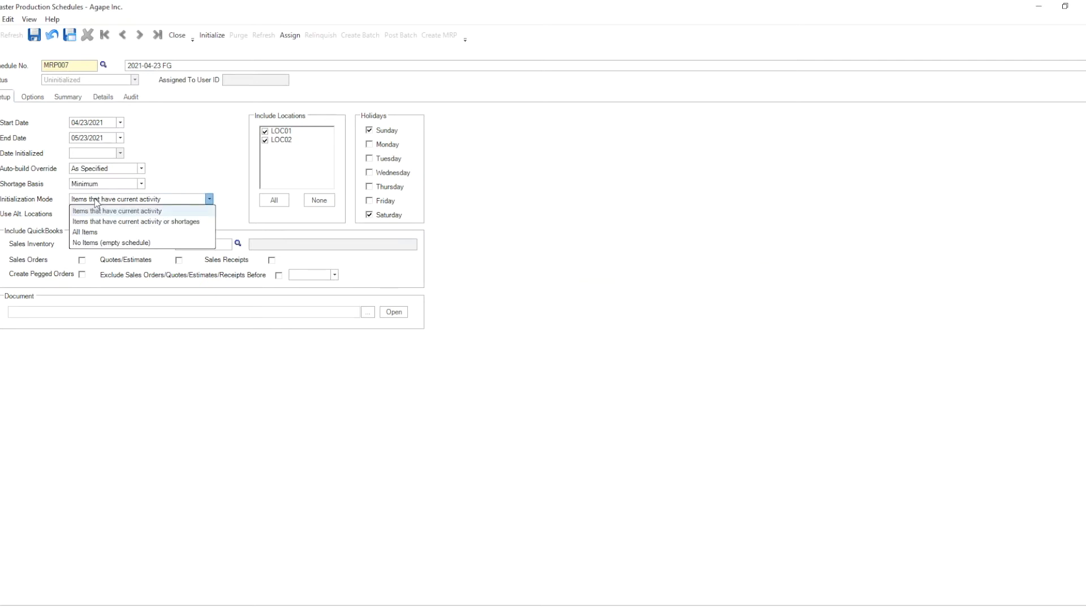
pyautogui.click(90, 232)
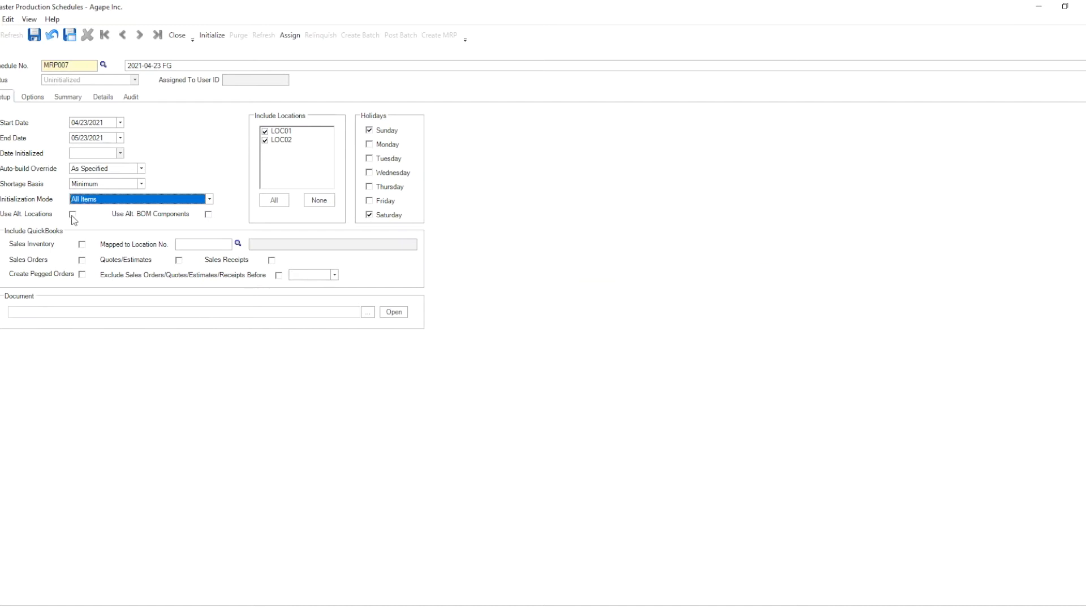
# - Enable alternate locations and alternate BOM components for the schedule, and exclude location LOC02
pyautogui.click(73, 215)
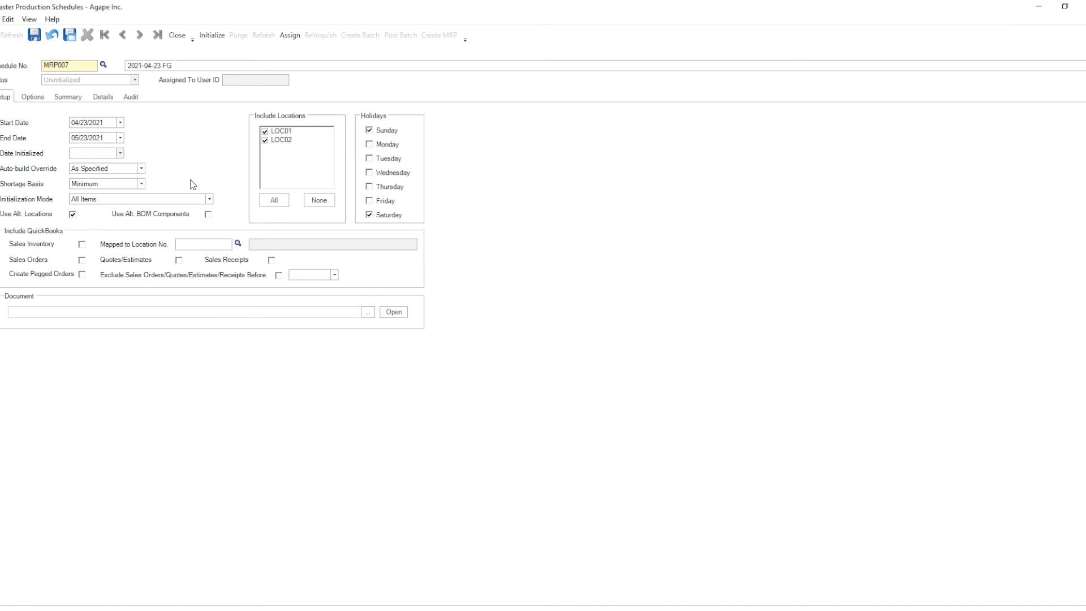
pyautogui.click(265, 141)
pyautogui.click(208, 214)
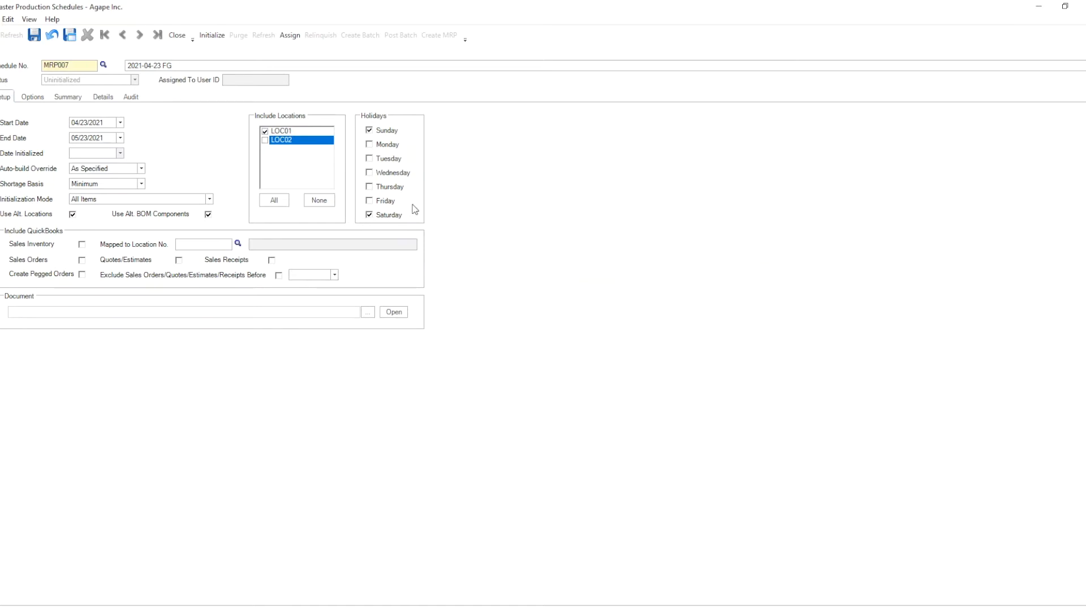
pyautogui.click(369, 216)
# - Include QuickBooks sales inventory and sales orders mapped to location LOC01, checking the FG demand signals in the Adobe Acrobat PDF
pyautogui.click(82, 246)
pyautogui.click(232, 610)
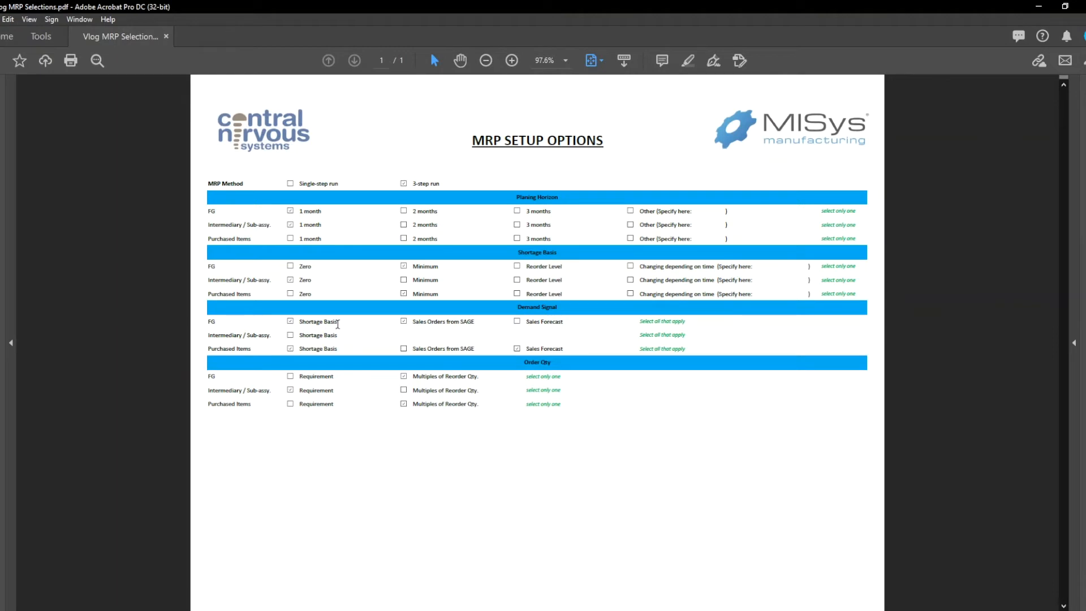
pyautogui.moveTo(438, 267); pyautogui.dragTo(411, 267)
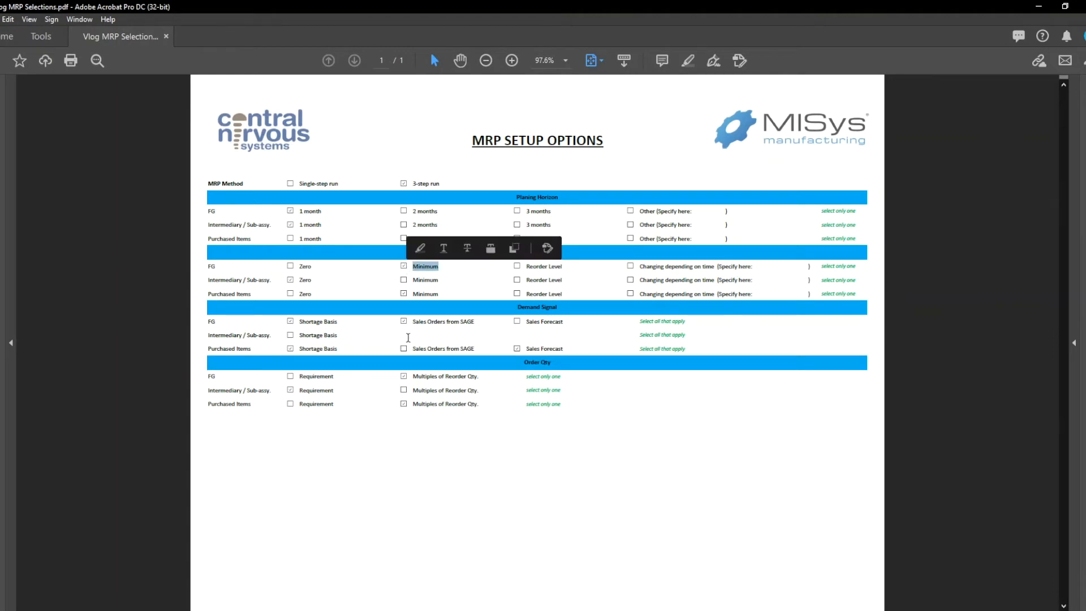
pyautogui.click(588, 261)
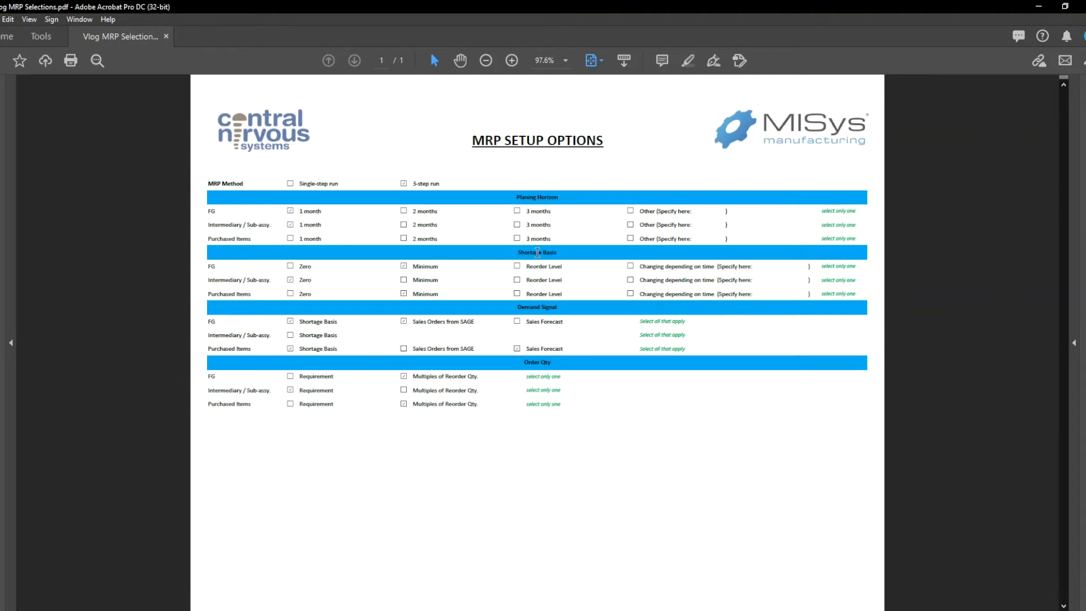
pyautogui.moveTo(482, 322); pyautogui.dragTo(413, 322)
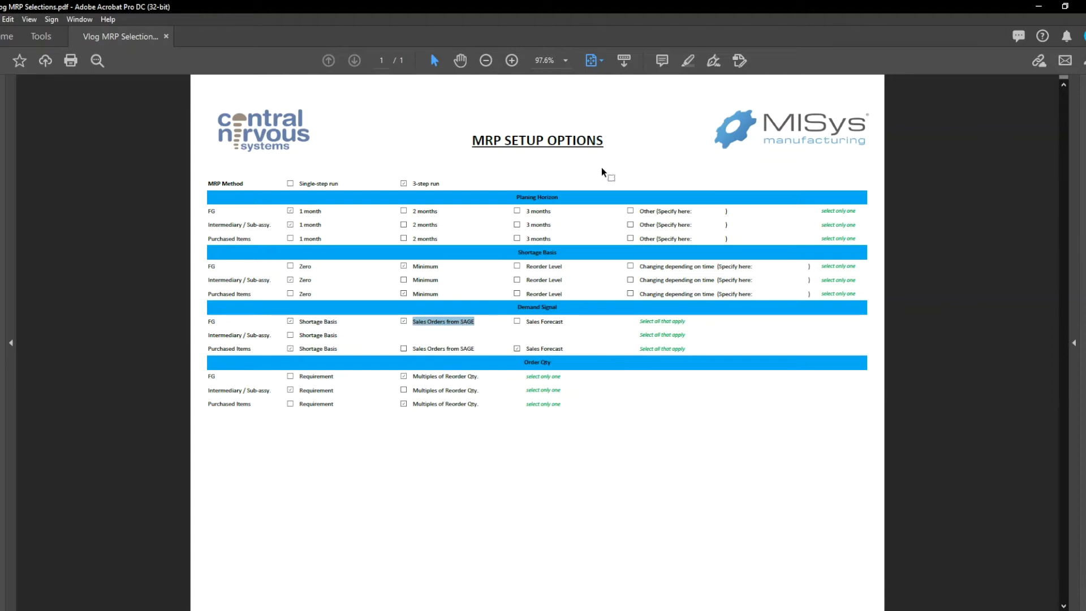
pyautogui.click(1040, 7)
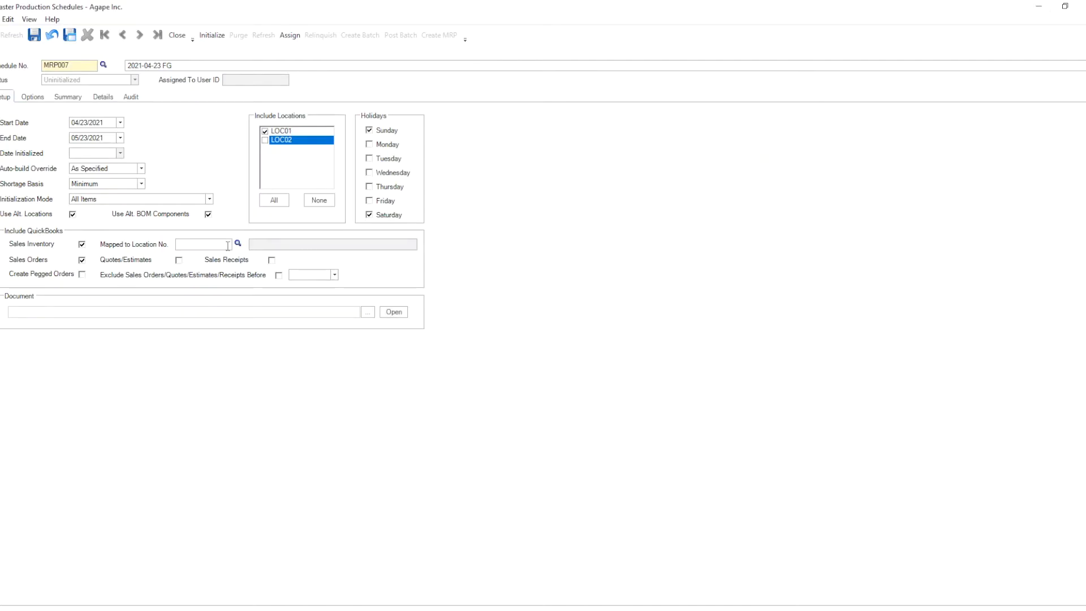
pyautogui.click(238, 244)
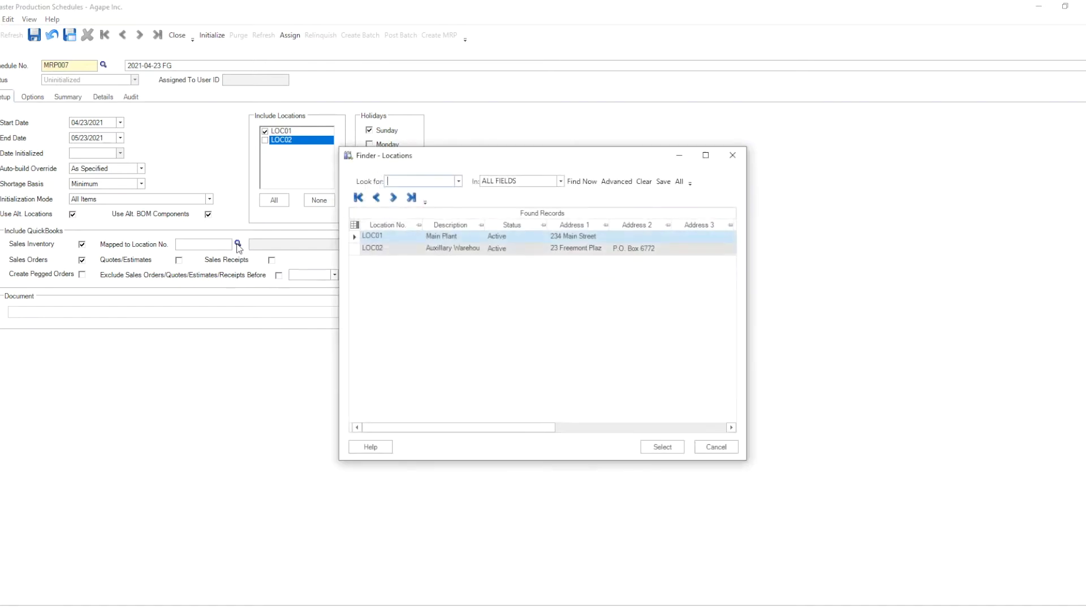
pyautogui.doubleClick(381, 237)
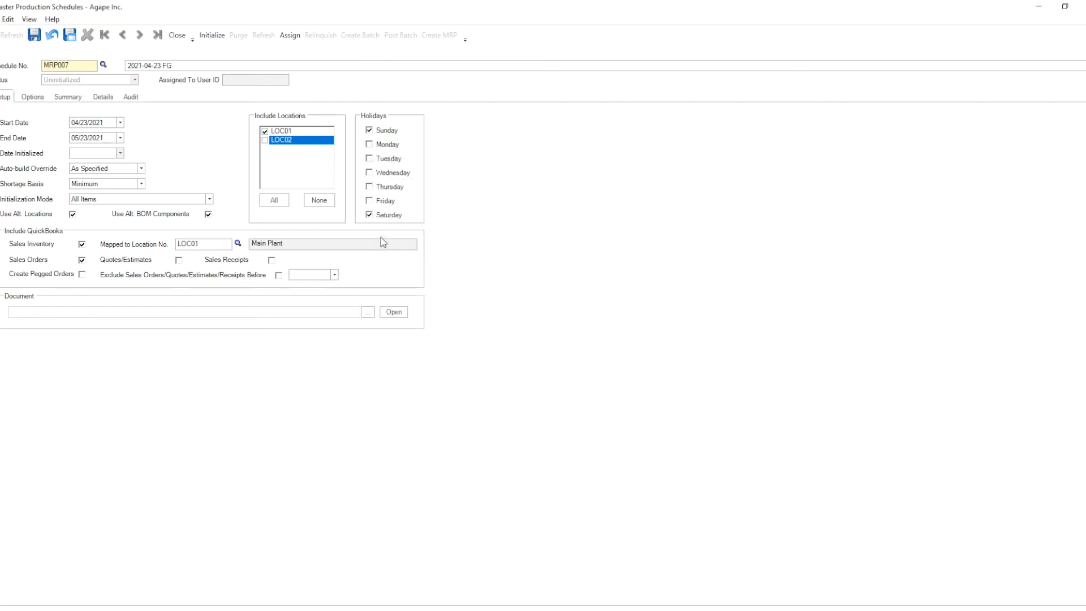
# - Set the cutoff date for excluding earlier sales documents to 04/23/2021, and save and initialize the schedule
pyautogui.click(334, 277)
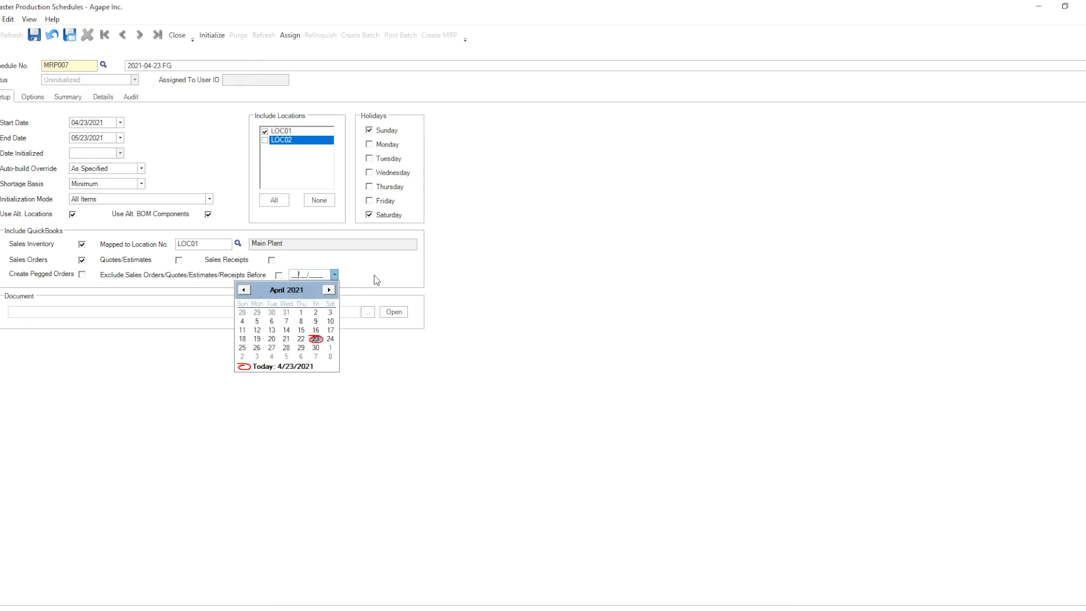
pyautogui.press('Return')
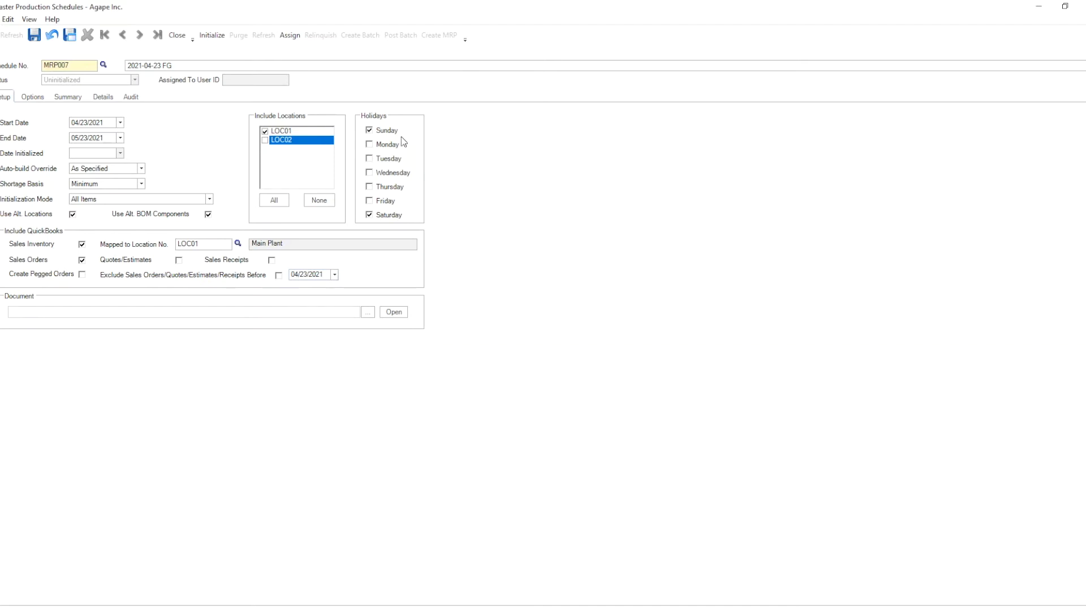
pyautogui.click(34, 36)
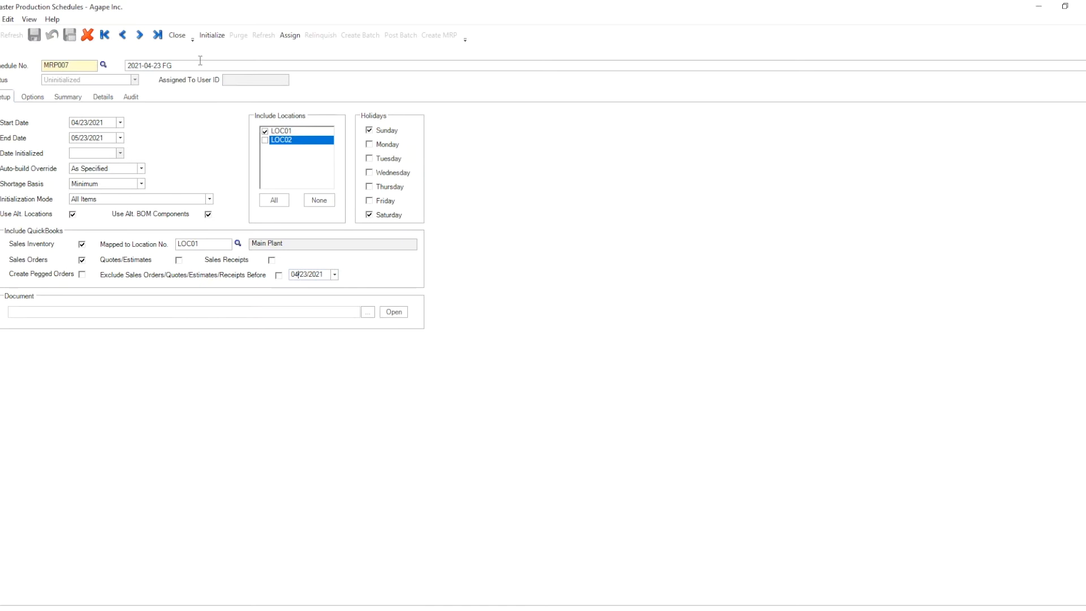
pyautogui.click(213, 36)
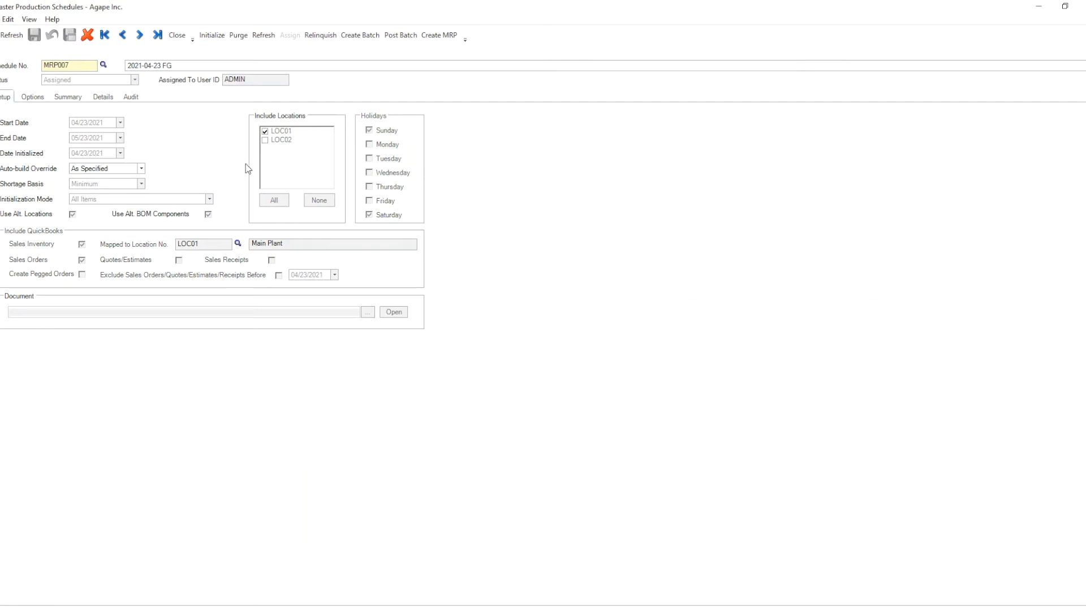
# - Exclude raw materials, bulk issue, outside processing and sub-assemblies from the schedule's item types, leaving only final assemblies
pyautogui.click(34, 100)
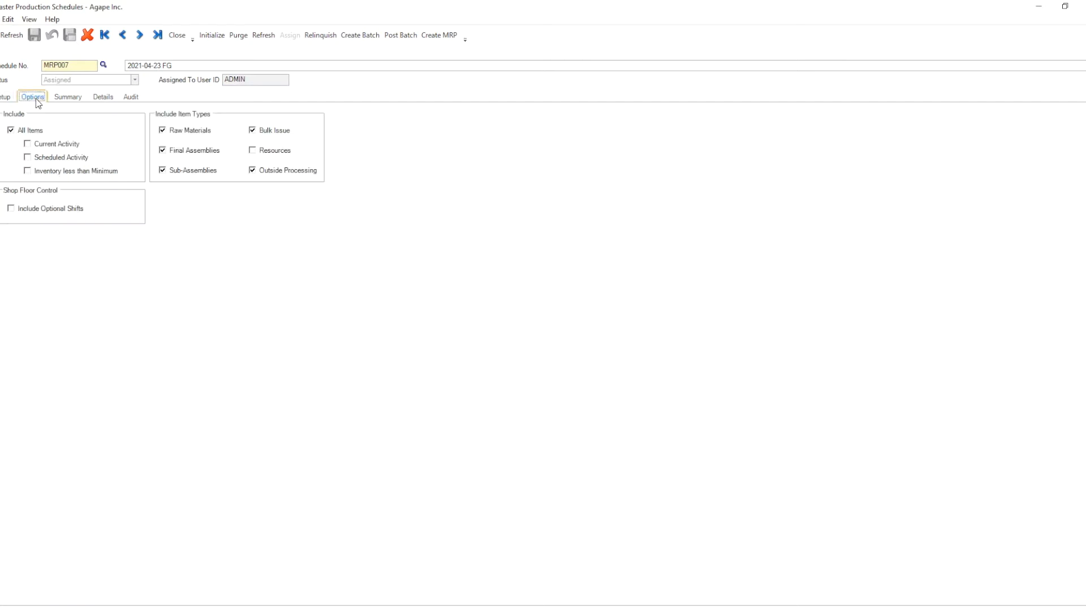
pyautogui.click(162, 132)
pyautogui.click(253, 131)
pyautogui.click(253, 170)
pyautogui.click(170, 171)
# - Display the stock timeline of item FG1001, Protein Bar - Chocolate, in the schedule summary
pyautogui.click(66, 97)
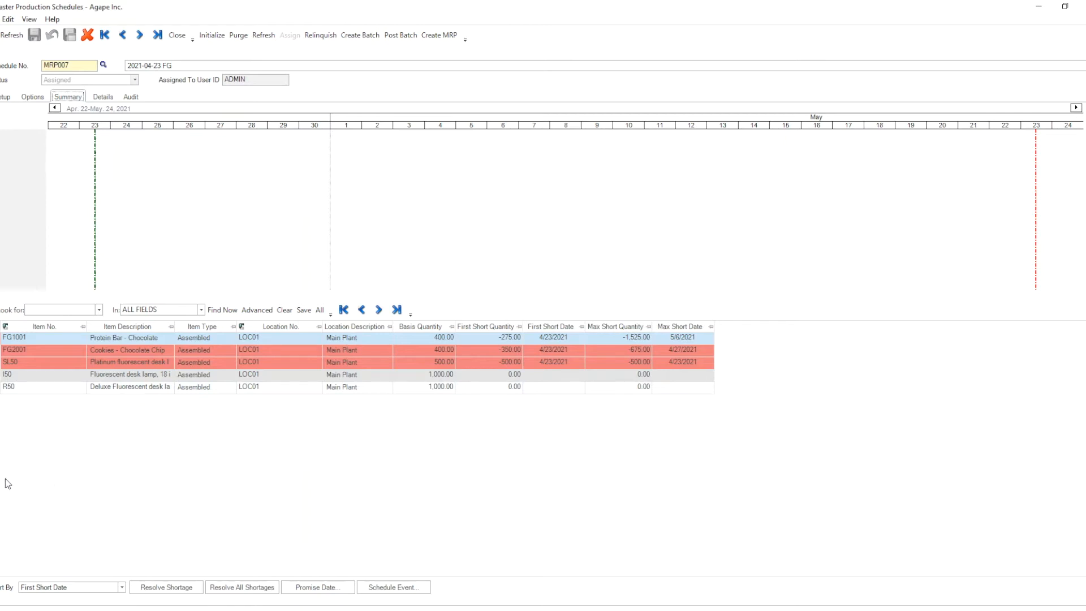
pyautogui.click(1, 339)
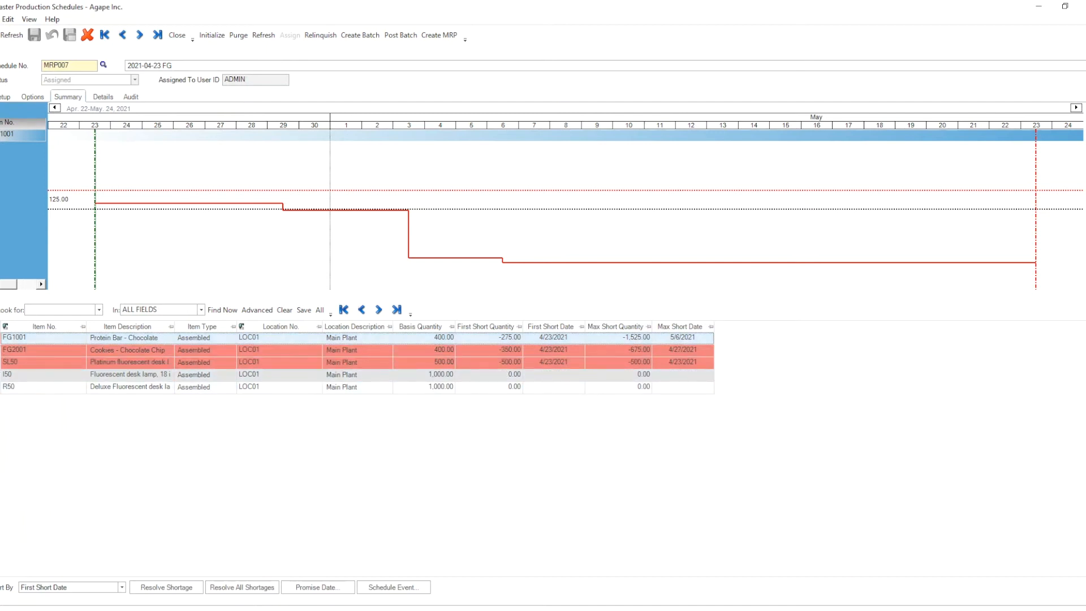
pyautogui.click(61, 340)
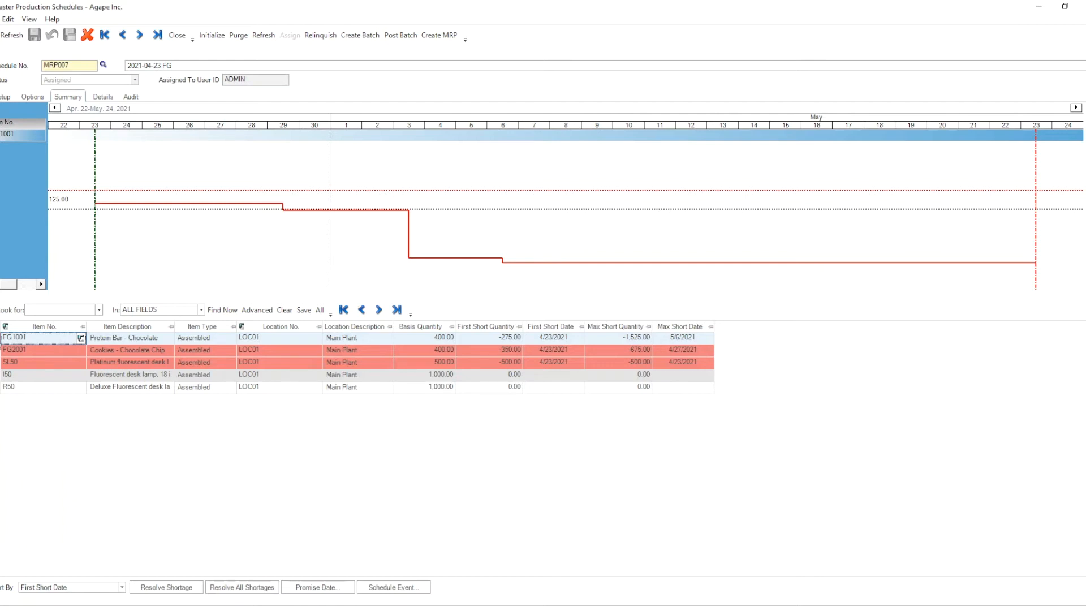
pyautogui.click(0, 340)
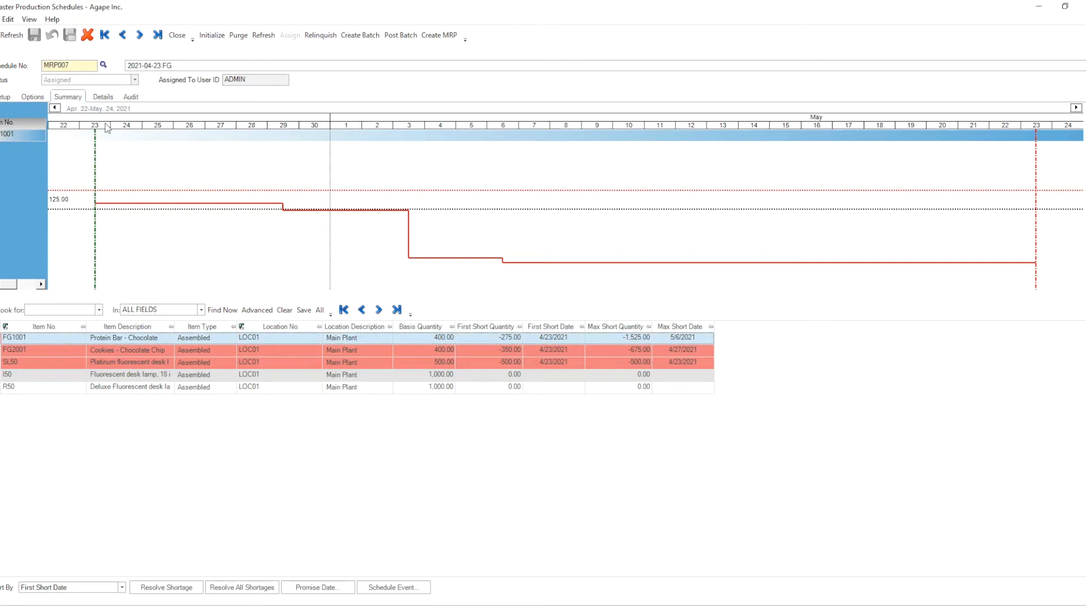
# - Examine the audit entries for FG1001, including changes, available quantities, sales orders, customers and event dates
pyautogui.click(130, 98)
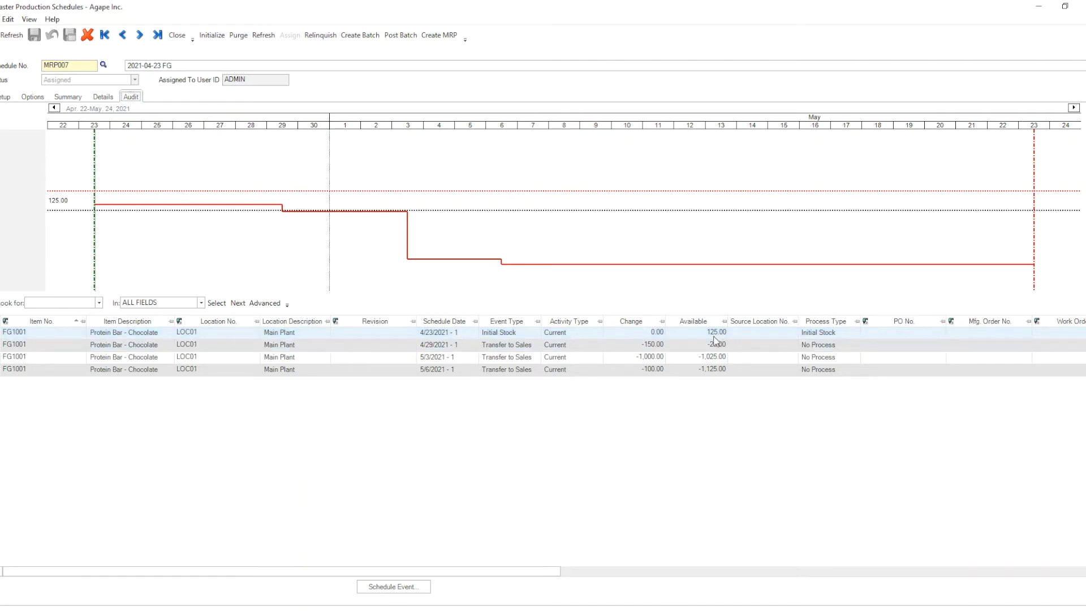
pyautogui.moveTo(529, 575); pyautogui.dragTo(963, 565)
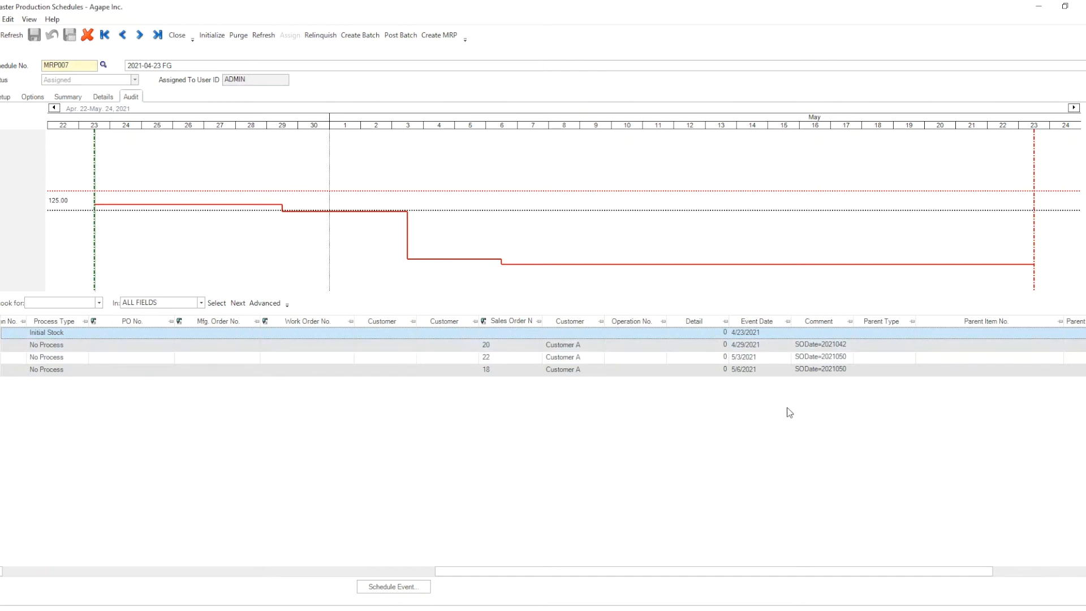
pyautogui.moveTo(761, 575); pyautogui.dragTo(179, 570)
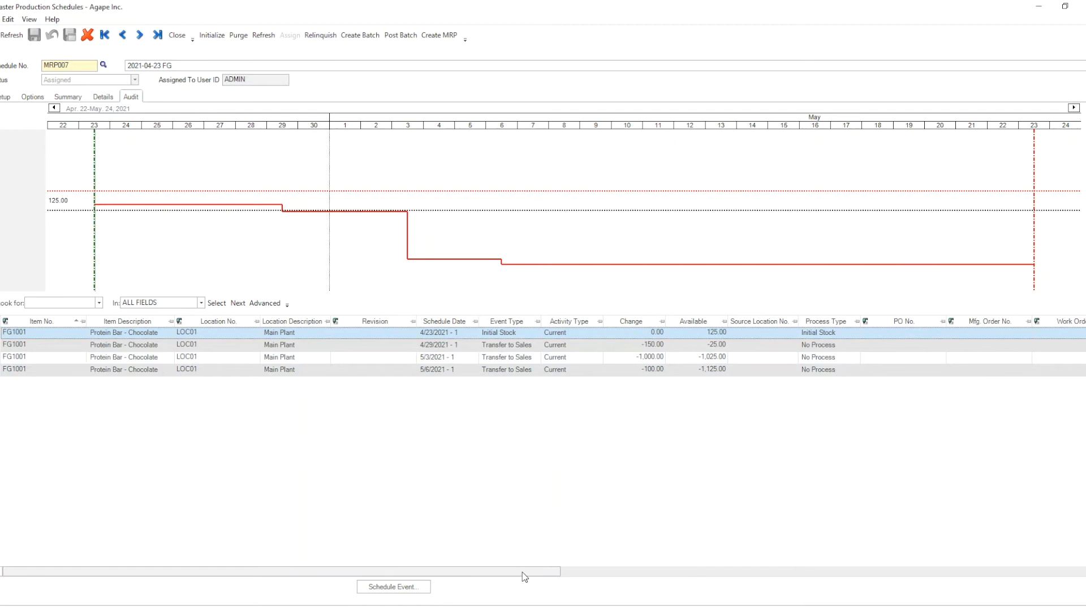
pyautogui.moveTo(521, 572); pyautogui.dragTo(850, 573)
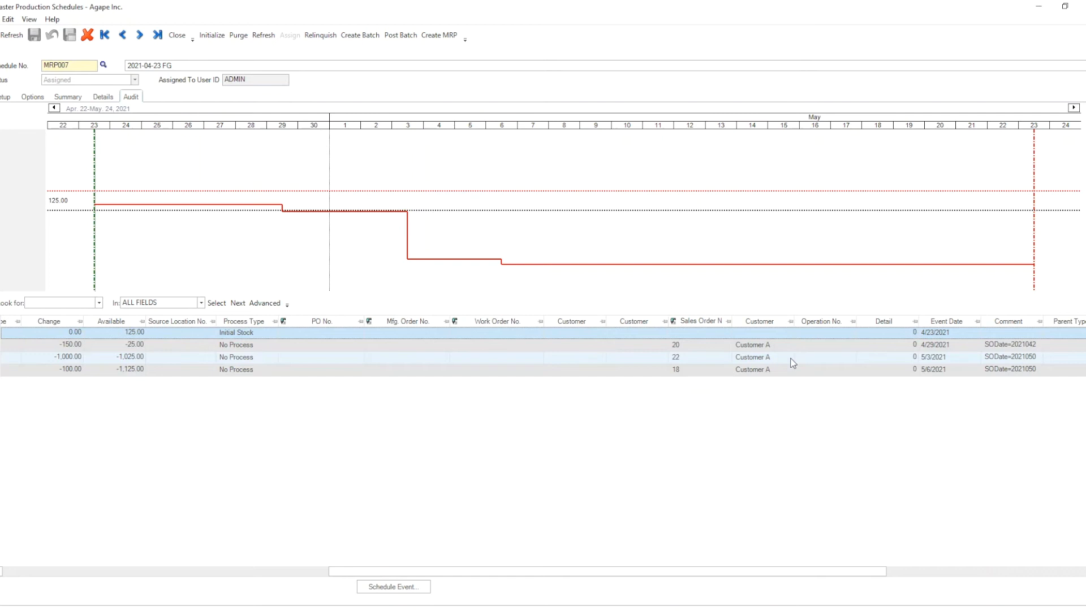
pyautogui.moveTo(642, 572); pyautogui.dragTo(278, 585)
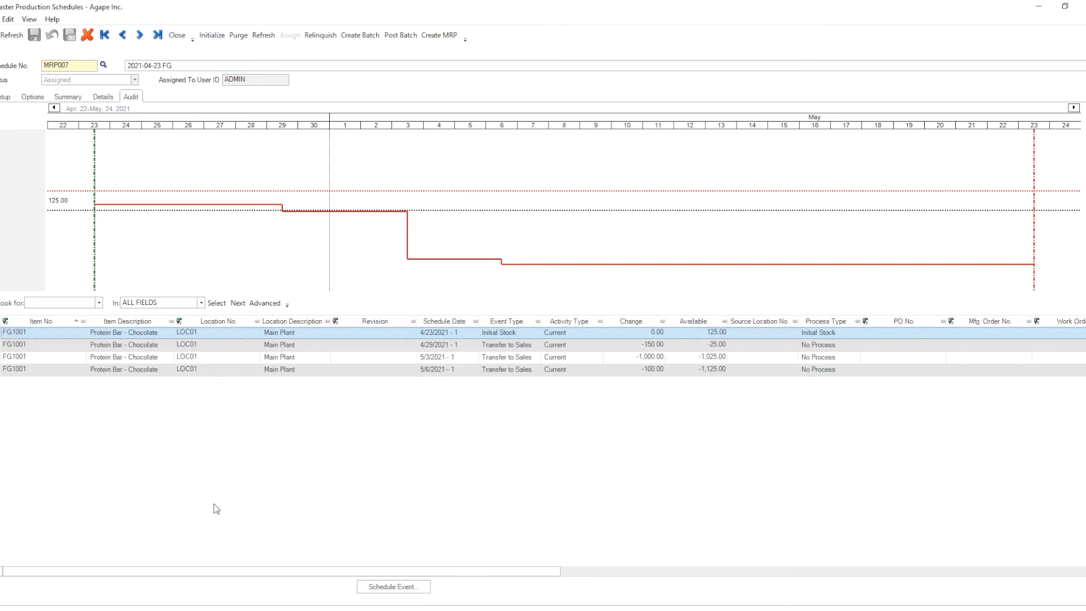
# - Check the stock and reorder settings of FG1001, Protein Bar - Chocolate, in its item record, and return to the schedule
pyautogui.moveTo(79, 334)
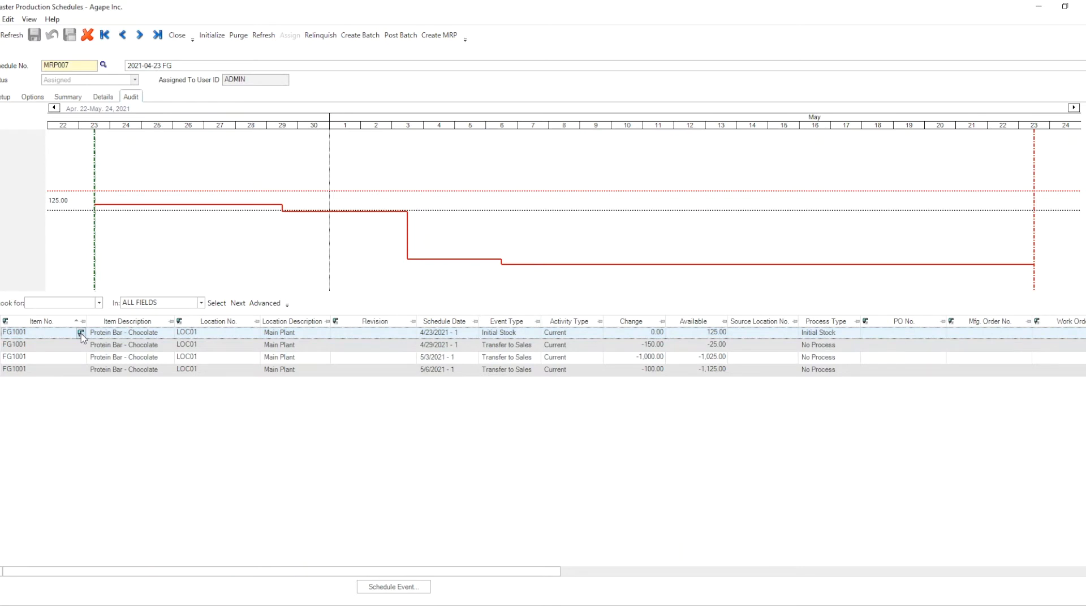
pyautogui.click(81, 333)
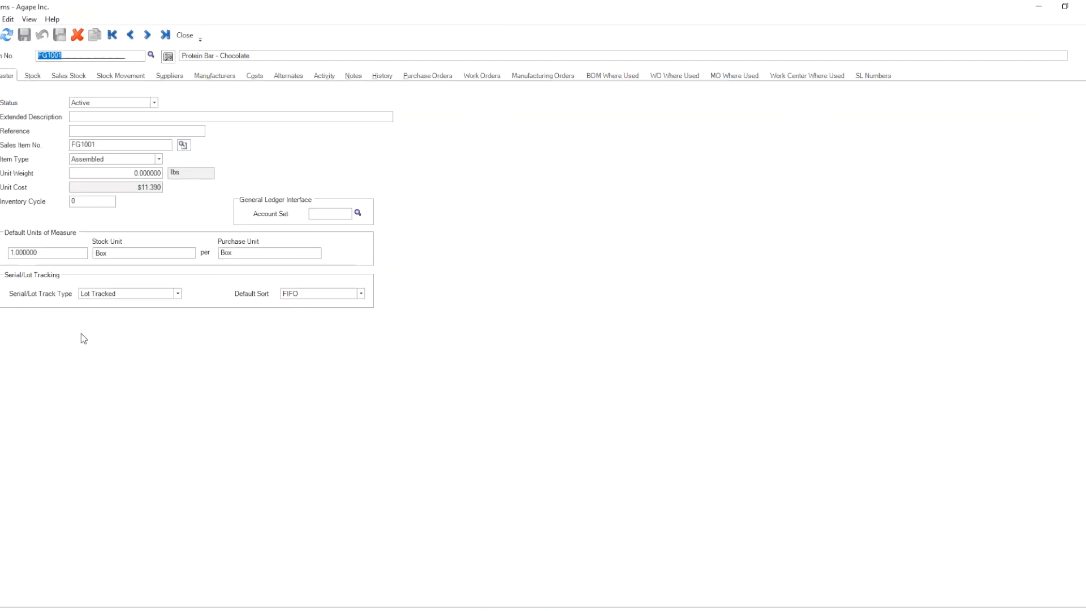
pyautogui.click(29, 77)
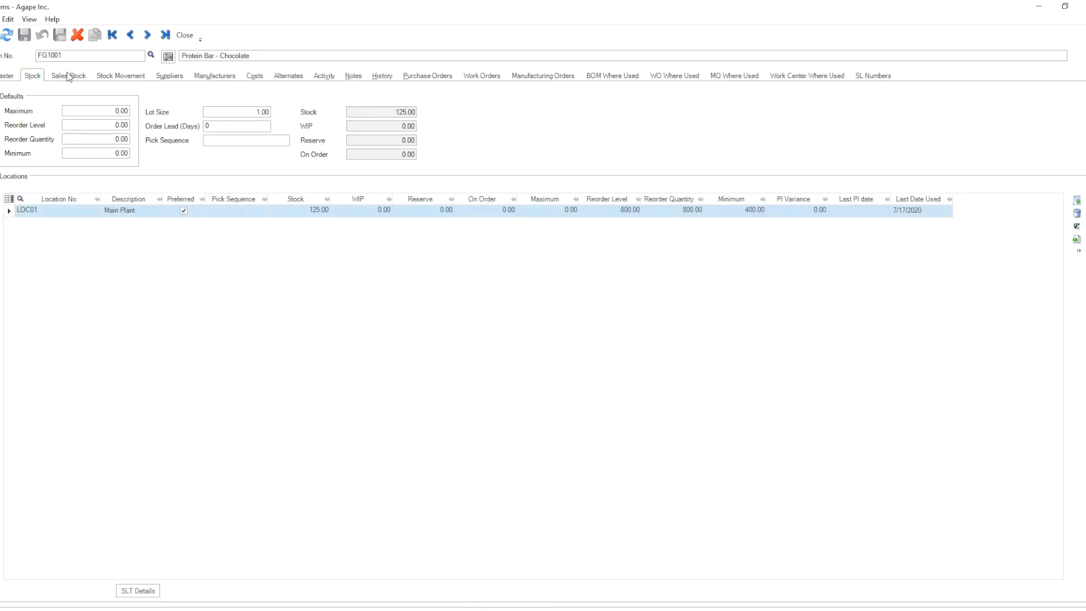
pyautogui.click(184, 37)
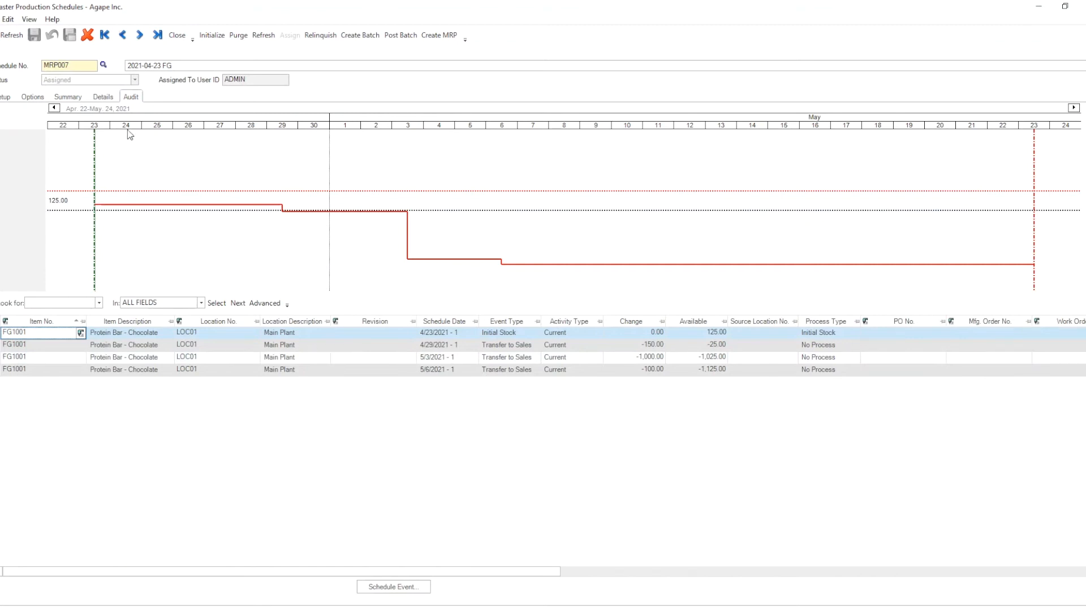
# - Review the stock timeline and audit entries for FG2001, Cookies - Chocolate Chip, and return to the schedule summary
pyautogui.click(80, 99)
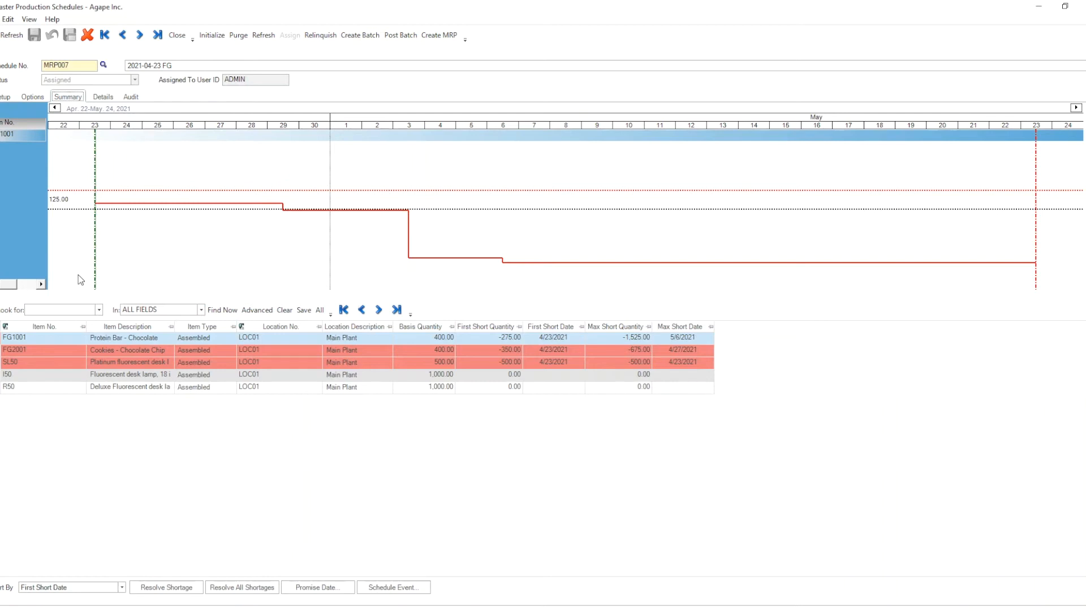
pyautogui.click(2, 353)
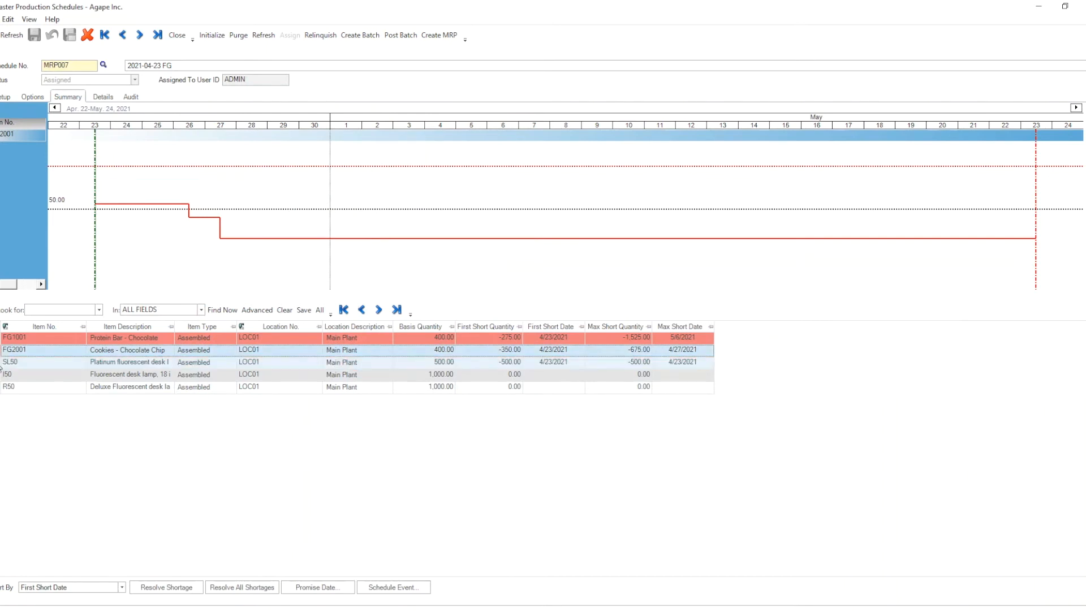
pyautogui.click(130, 96)
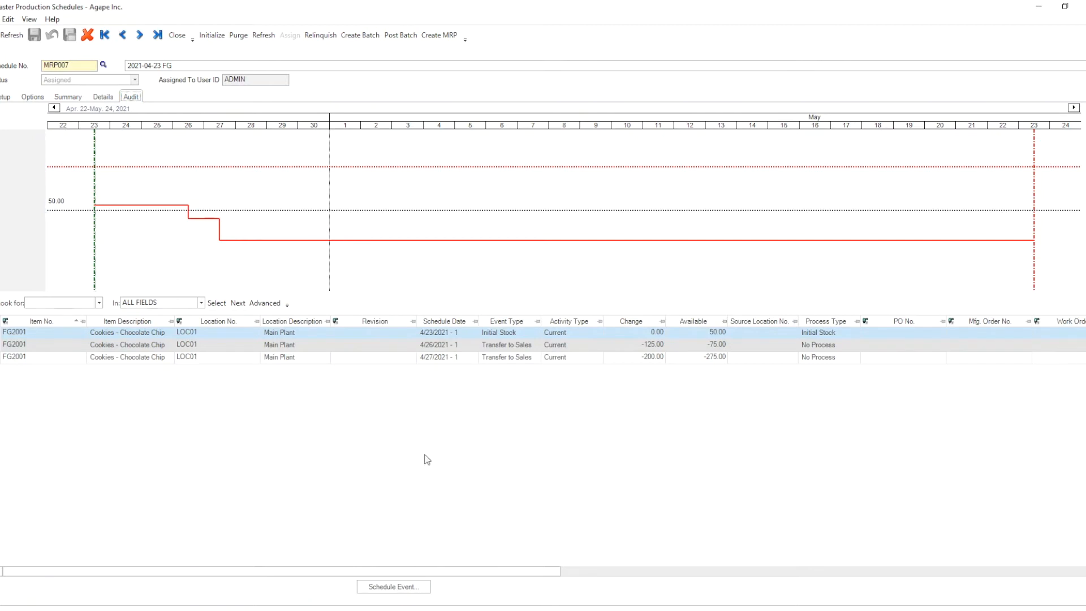
pyautogui.click(67, 98)
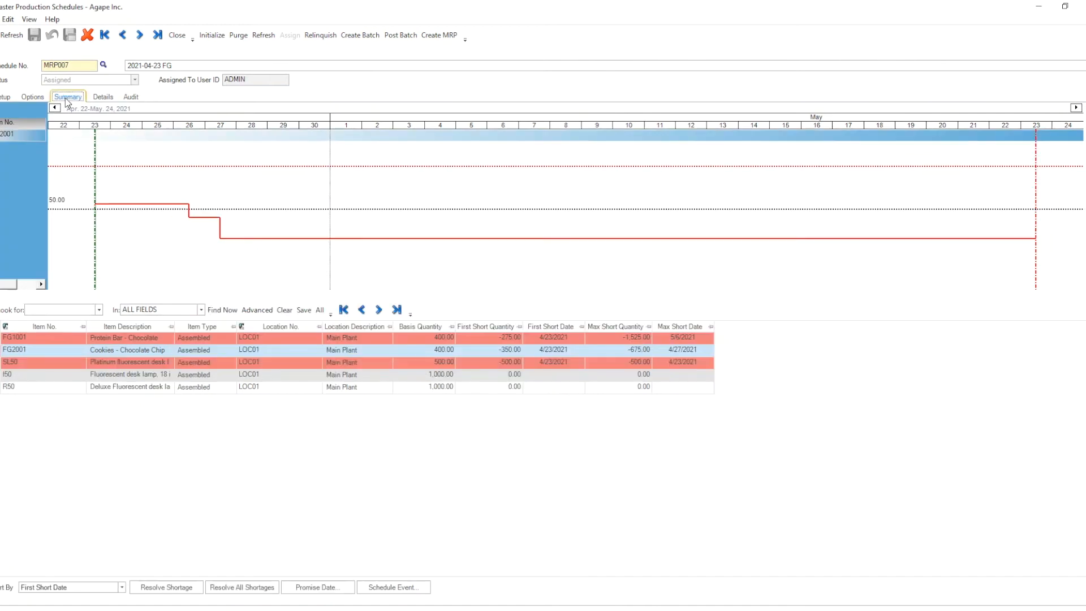
# - Resolve all item shortages in schedule MRP007 at once and acknowledge the result
pyautogui.click(2, 337)
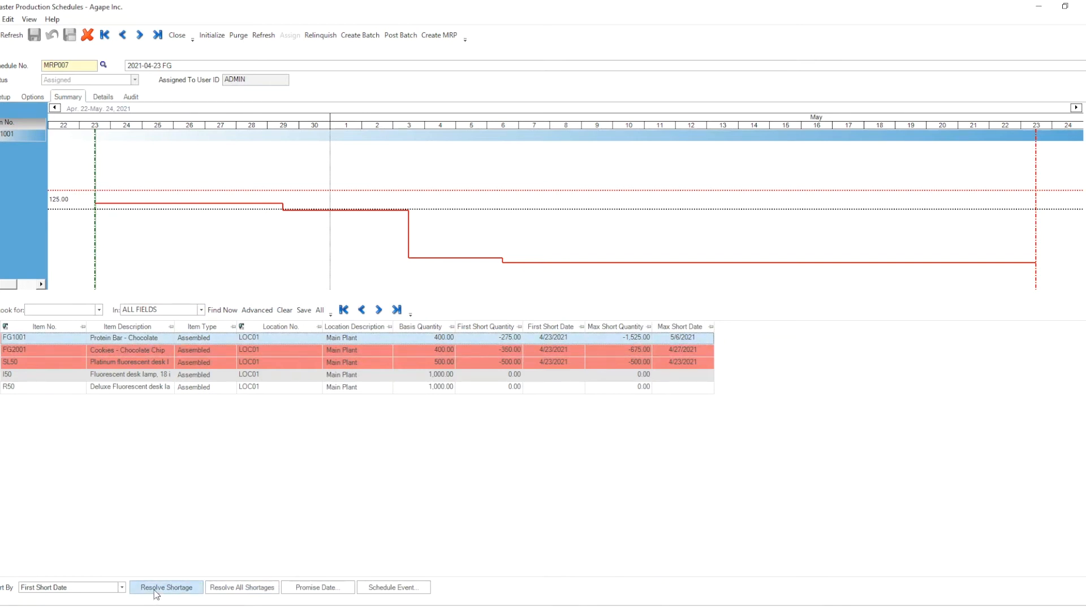
pyautogui.click(227, 593)
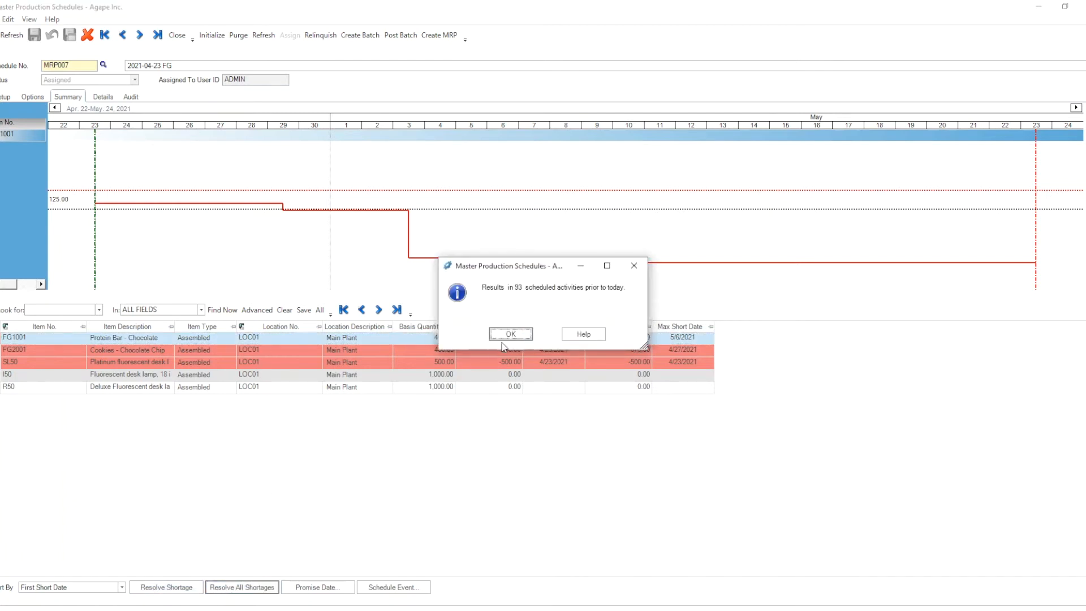
pyautogui.click(506, 337)
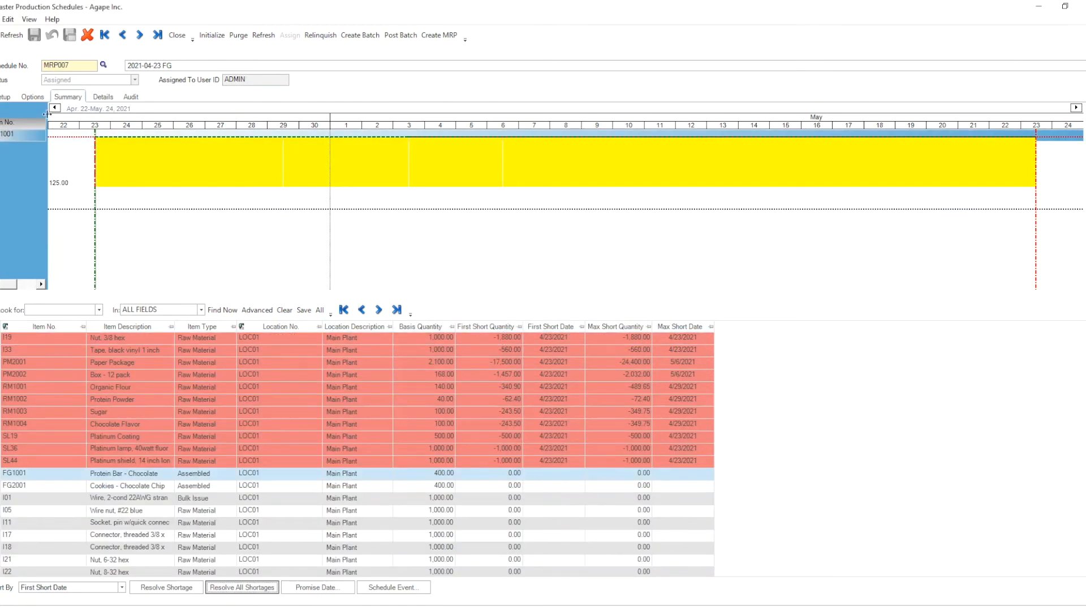
# - Limit the summary to final assemblies again by excluding raw materials, bulk issue, outside processing and sub-assemblies
pyautogui.click(31, 96)
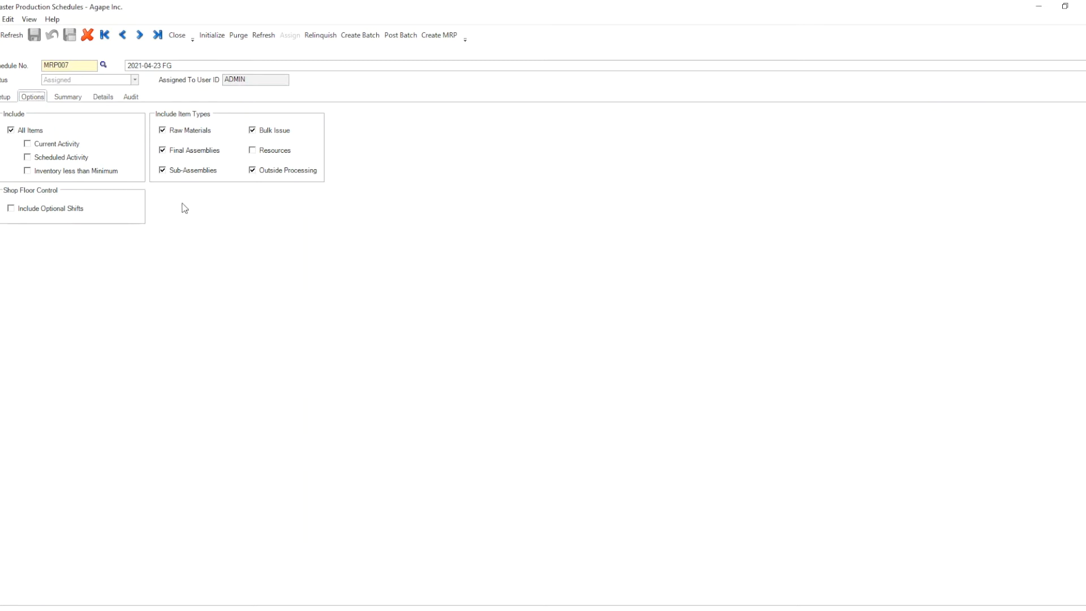
pyautogui.click(164, 131)
pyautogui.click(260, 132)
pyautogui.click(260, 171)
pyautogui.click(174, 172)
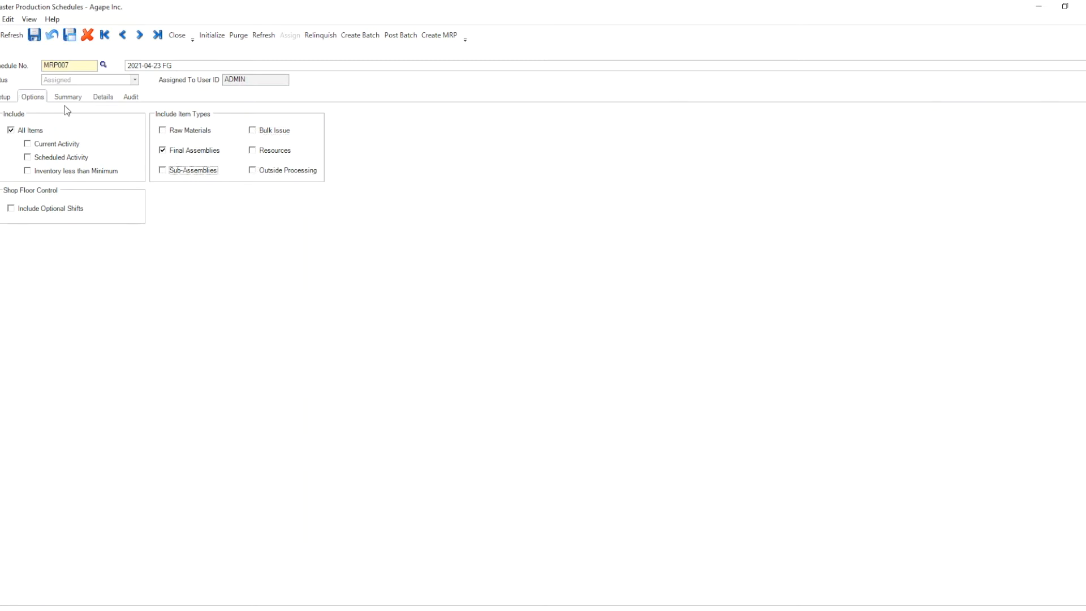
pyautogui.click(63, 99)
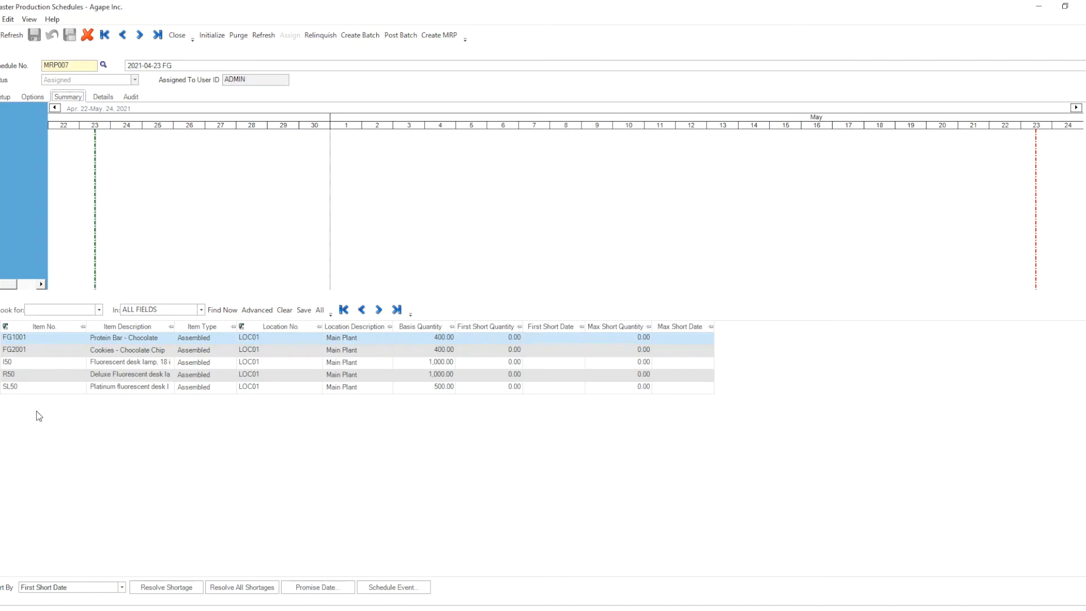
# - Restrict the schedule to items with scheduled activity instead of all items, and display the filtered summary
pyautogui.click(28, 98)
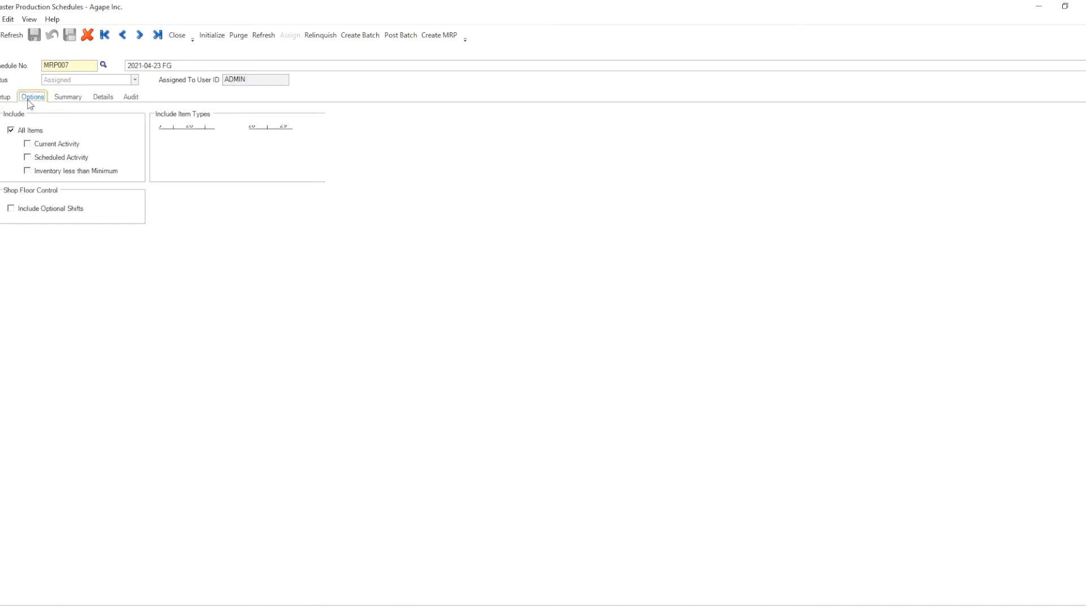
pyautogui.click(50, 158)
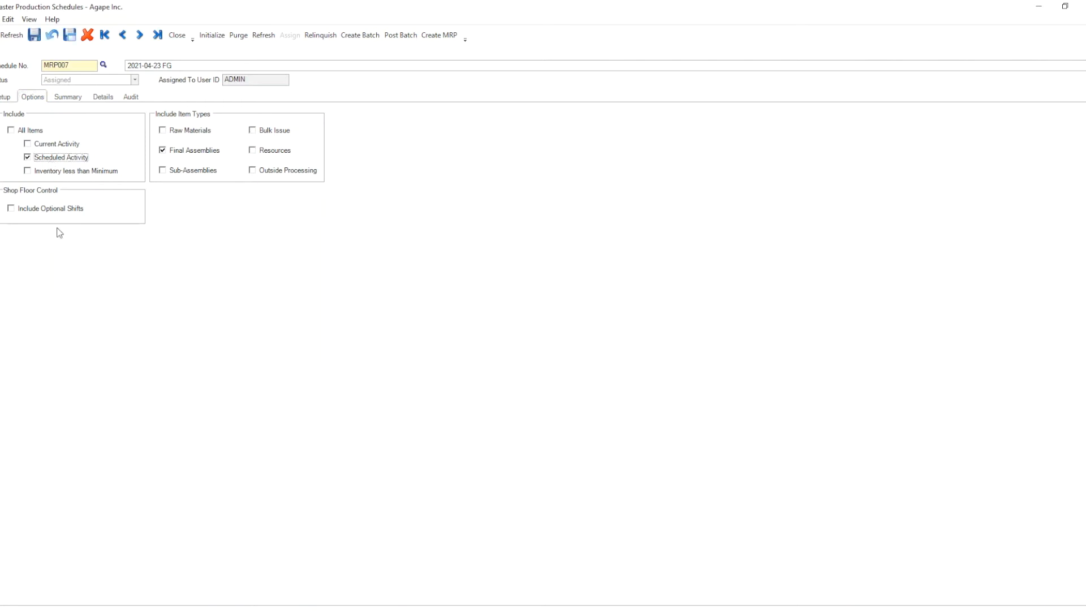
pyautogui.click(68, 98)
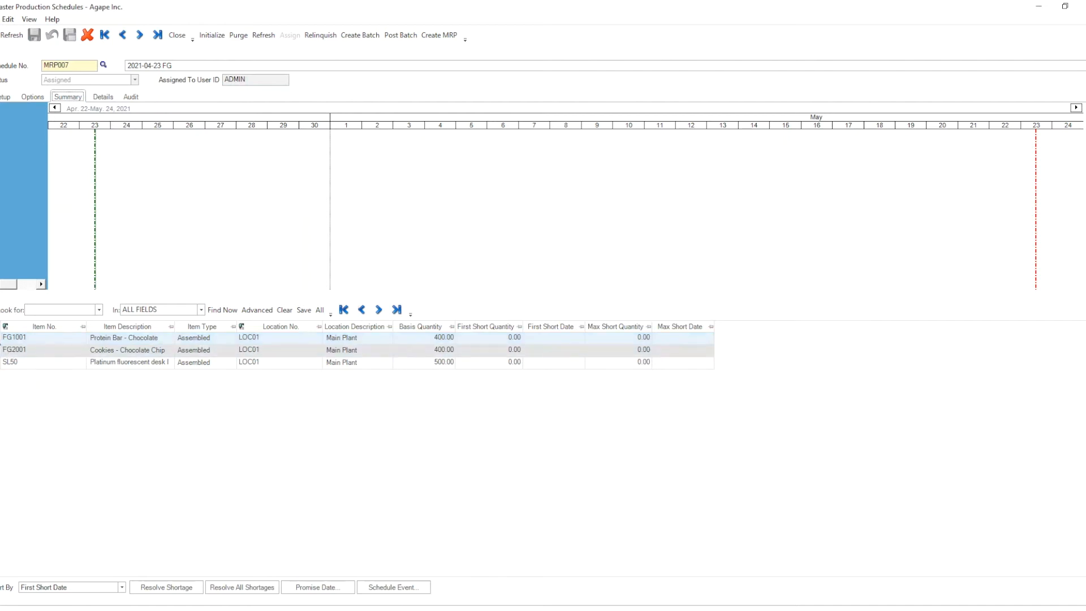
# - Review the shortage-build audit entries for FG1001 and compare them with the item's stock settings at Main Plant
pyautogui.click(1, 338)
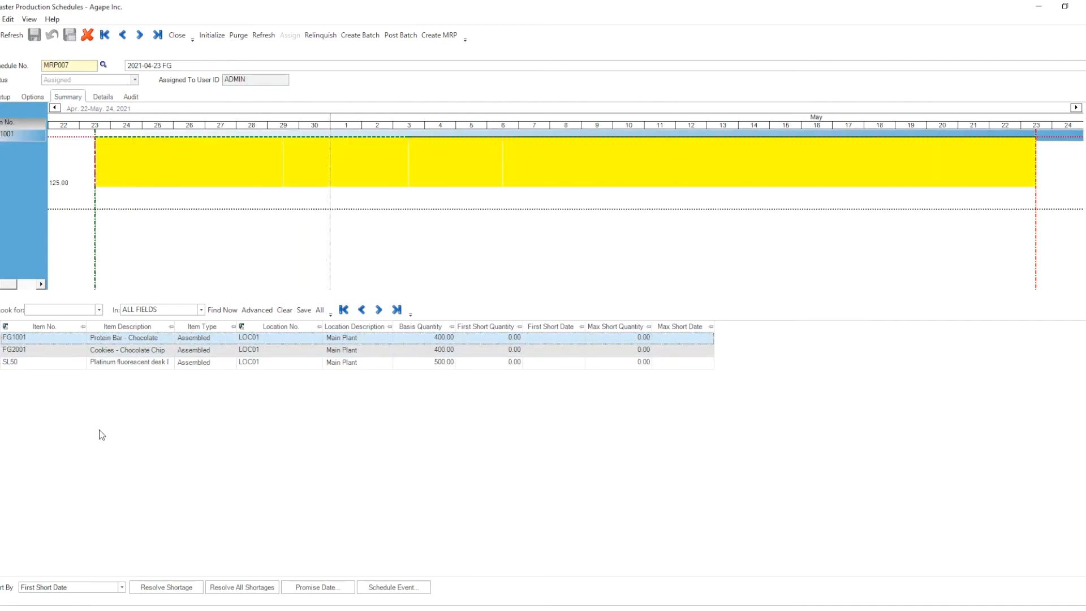
pyautogui.click(131, 98)
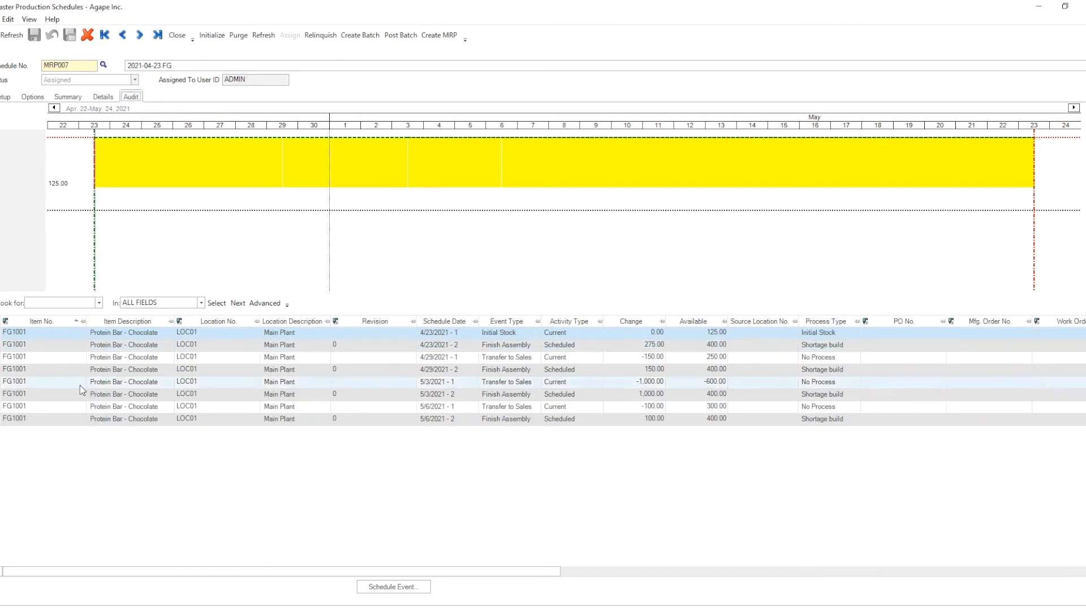
pyautogui.click(81, 334)
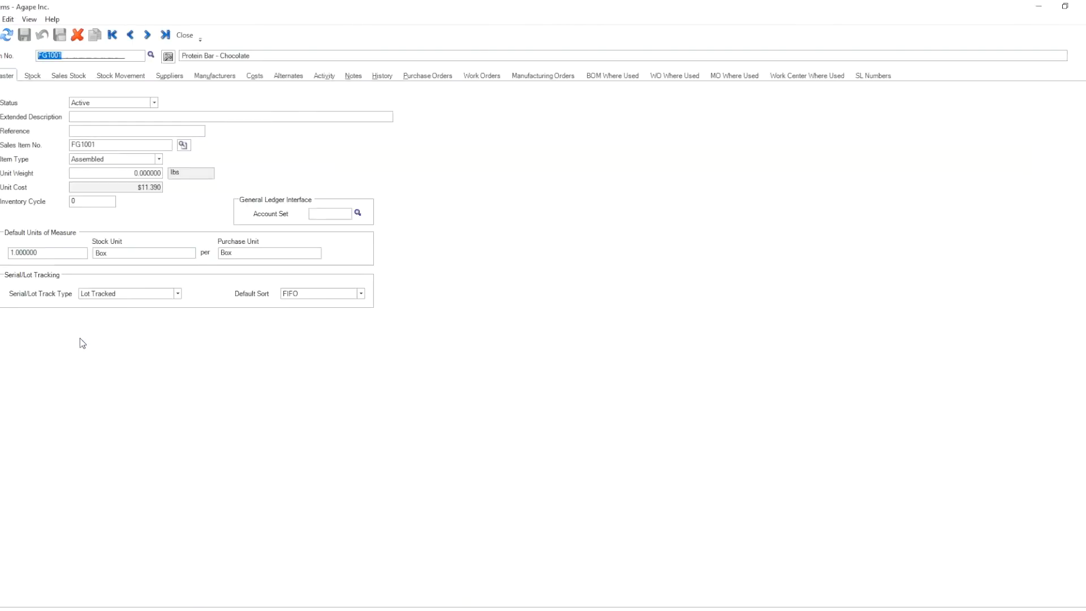
pyautogui.click(26, 78)
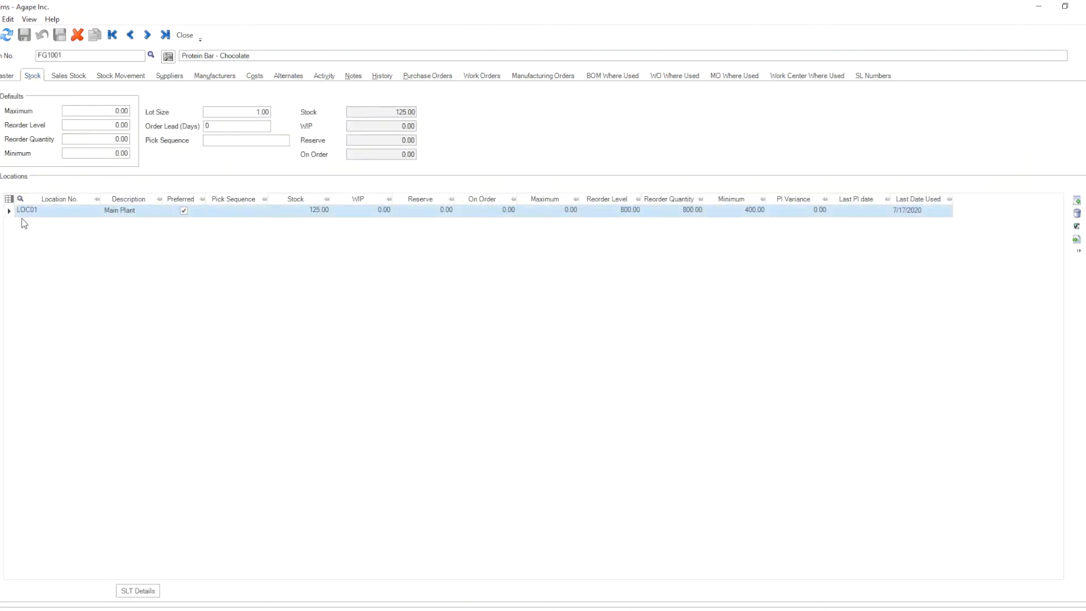
pyautogui.click(9, 214)
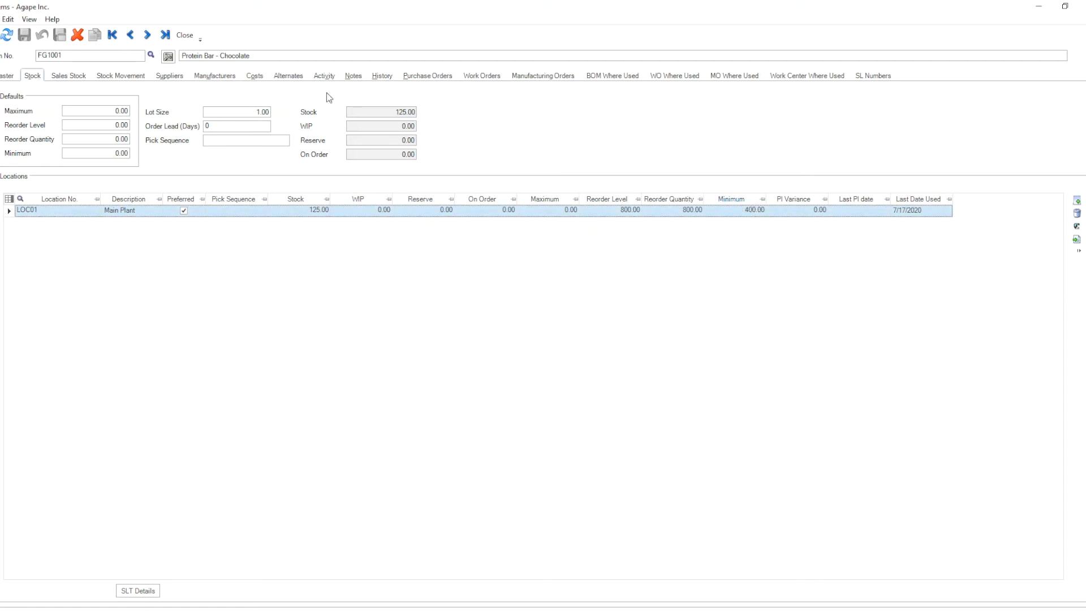
pyautogui.click(185, 37)
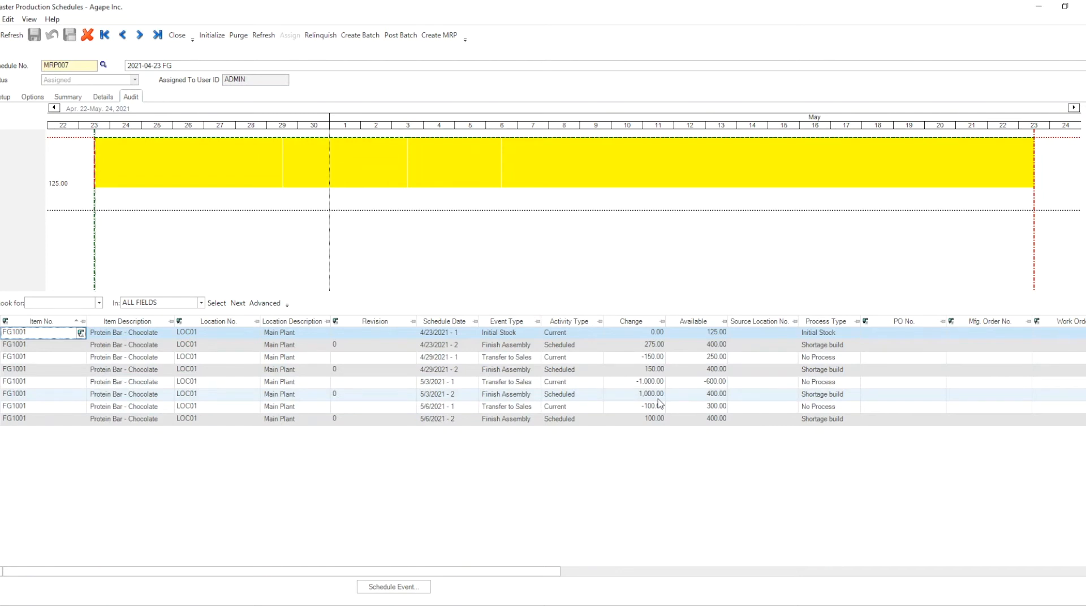
# - Display the resolved stock timelines of FG2001 and SL50 in the schedule summary
pyautogui.click(65, 100)
pyautogui.click(14, 350)
pyautogui.click(2, 365)
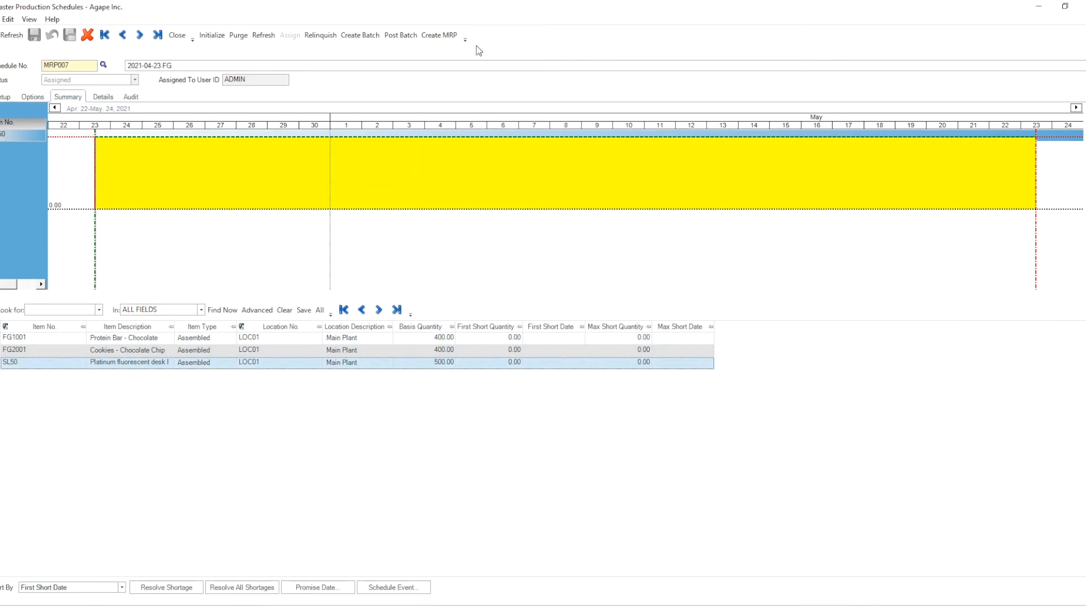
# - Create the MRP from the saved schedule with the Schedule Options filter applied, skipping purchase orders and choosing to create production orders
pyautogui.click(445, 37)
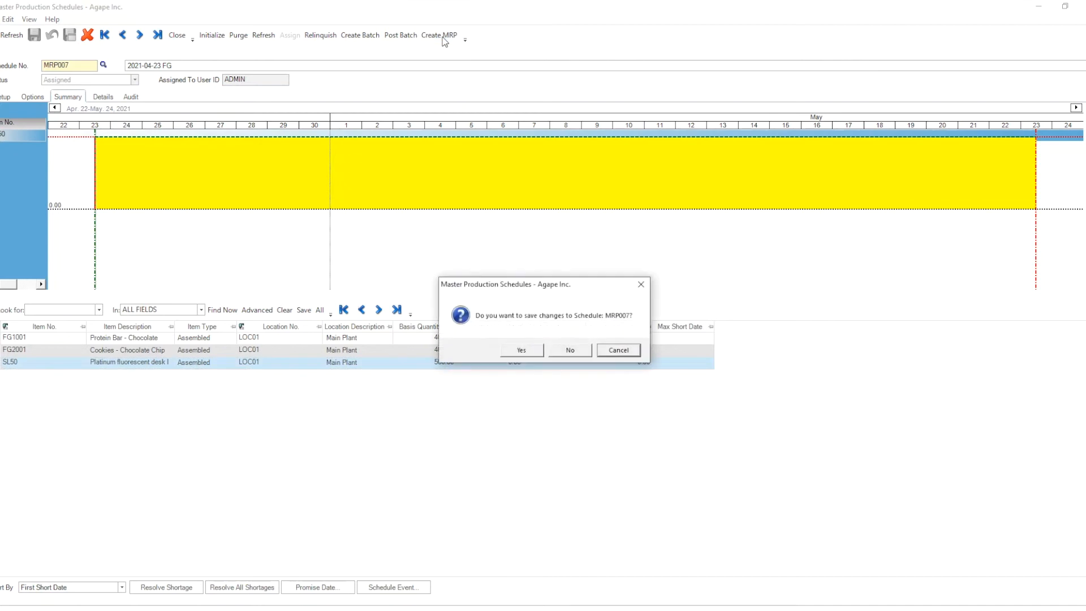
pyautogui.click(521, 350)
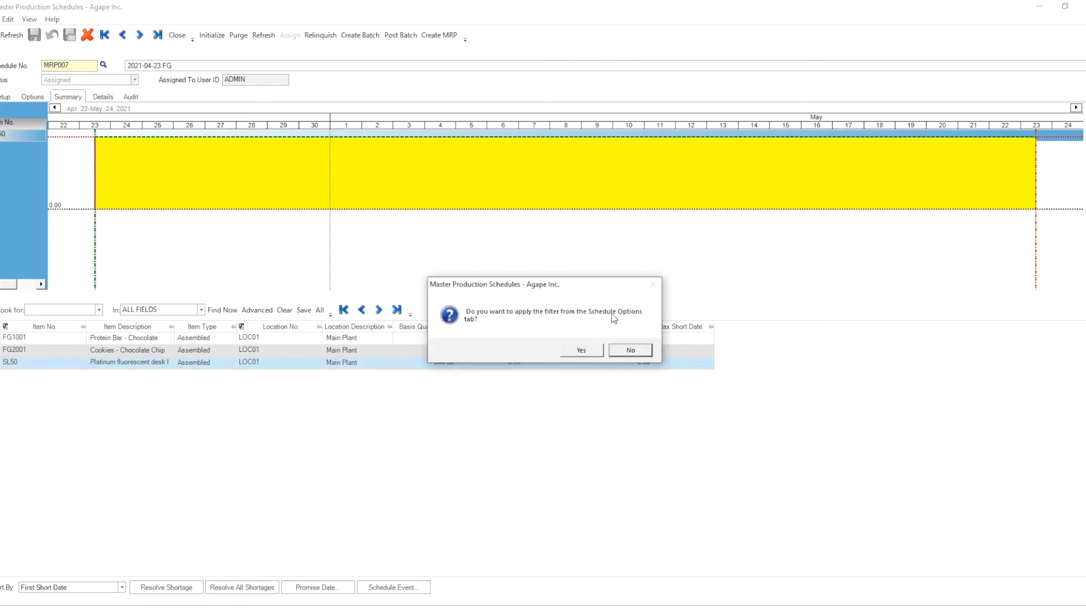
pyautogui.click(582, 351)
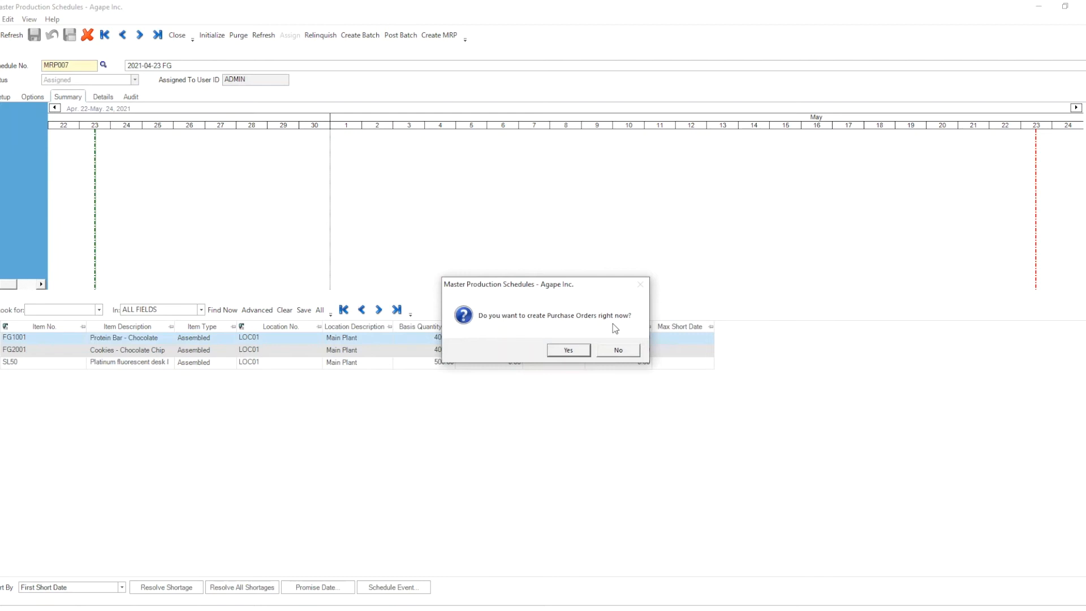
pyautogui.click(630, 355)
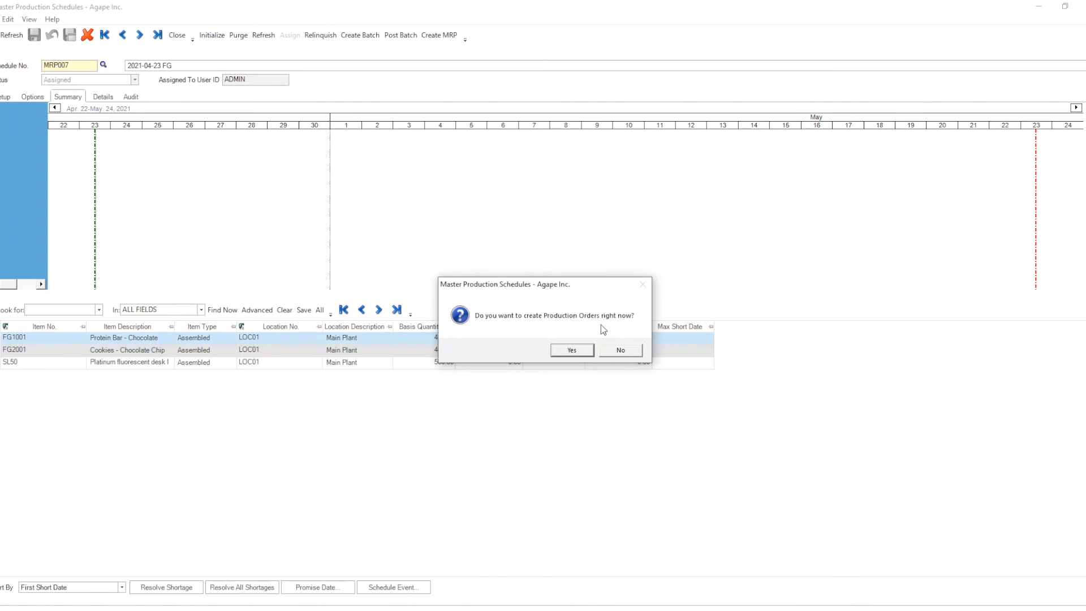
pyautogui.click(572, 350)
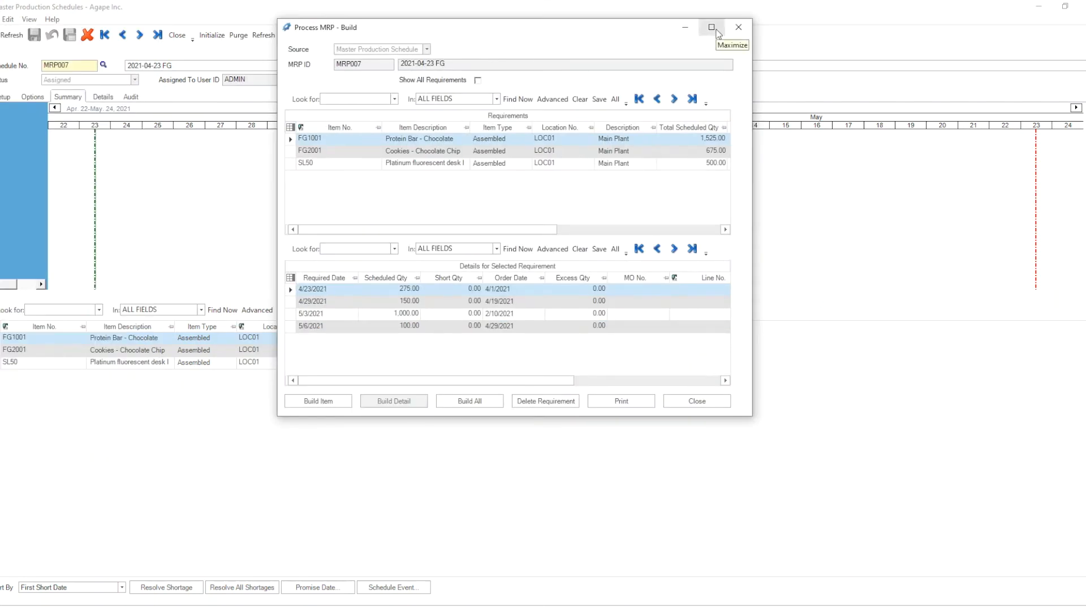
# - Examine the build requirements for FG1001, FG2001 and SL50 in the maximized window, including required dates, scheduled quantities and order dates
pyautogui.click(713, 27)
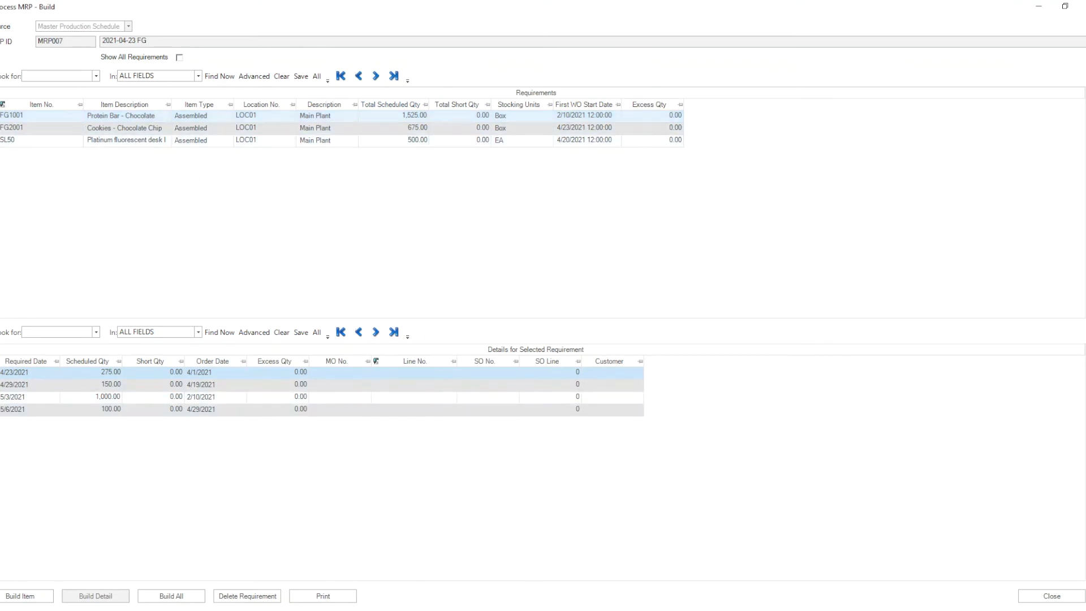
pyautogui.click(11, 115)
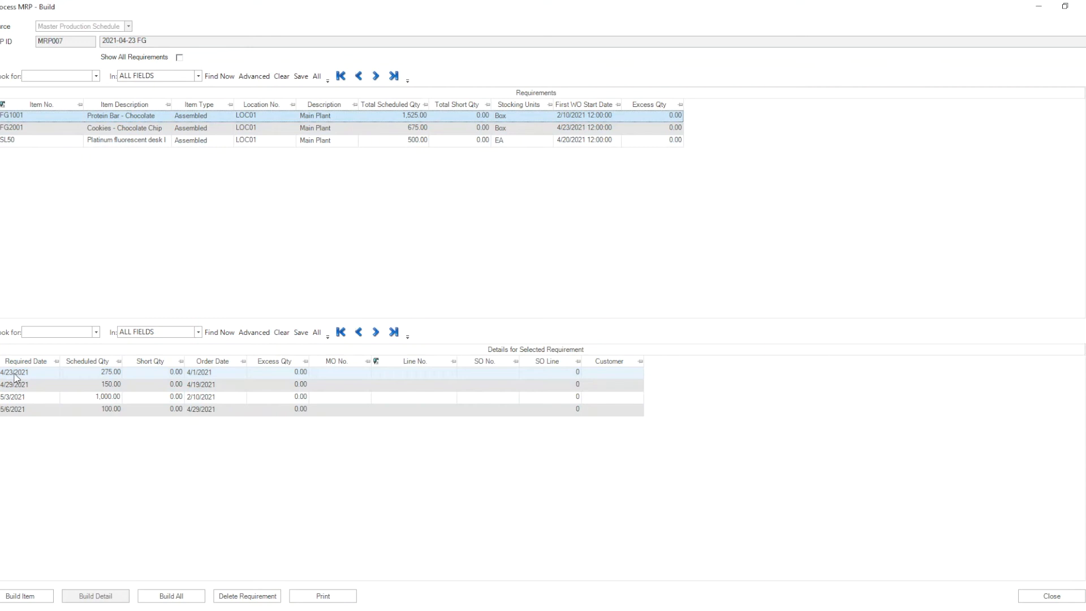
pyautogui.click(111, 375)
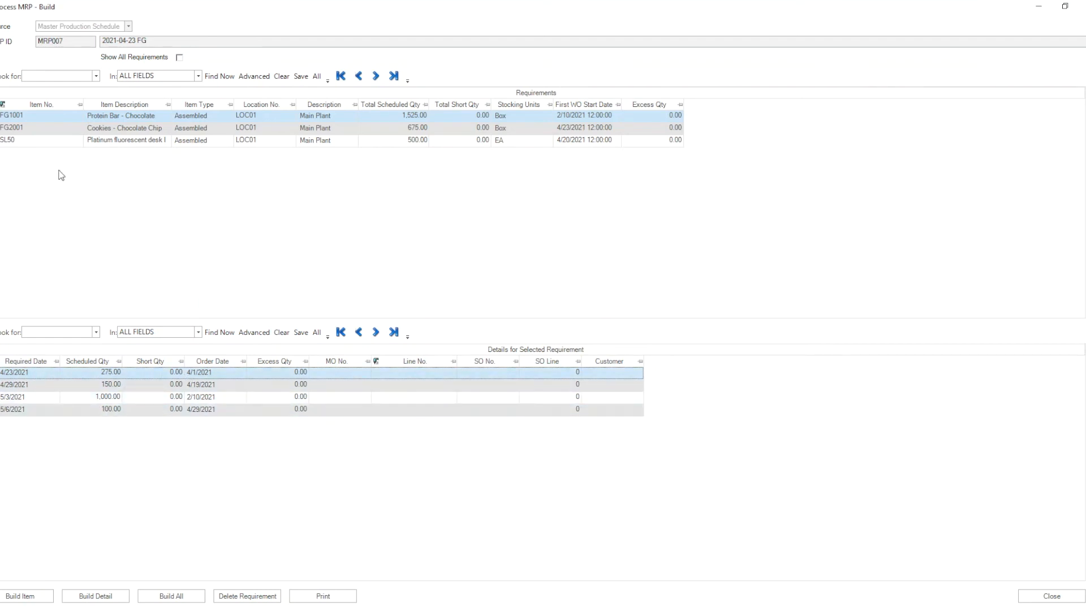
pyautogui.click(17, 117)
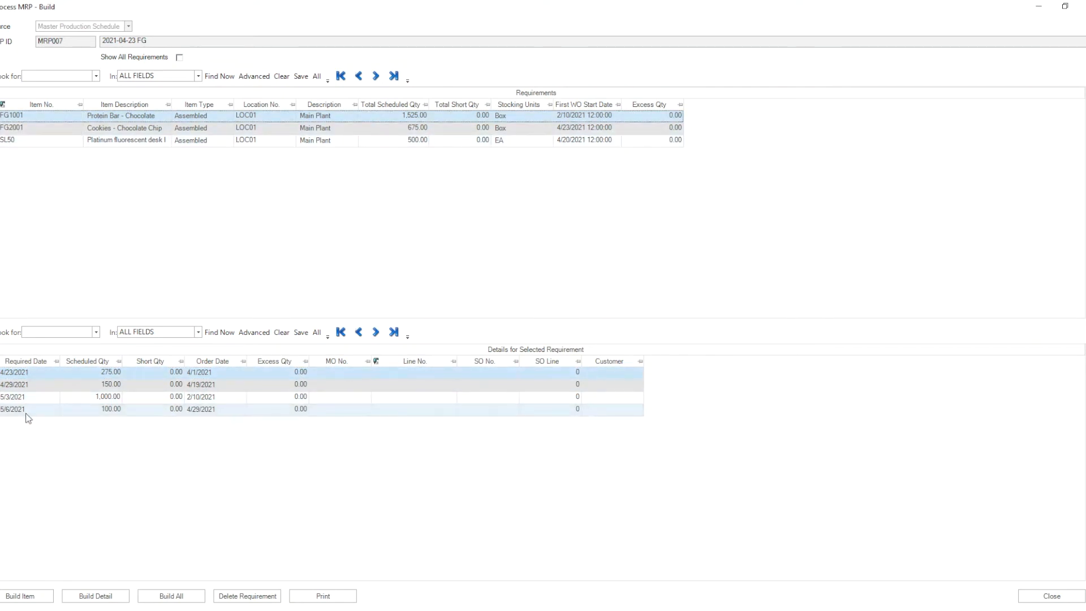
pyautogui.click(78, 129)
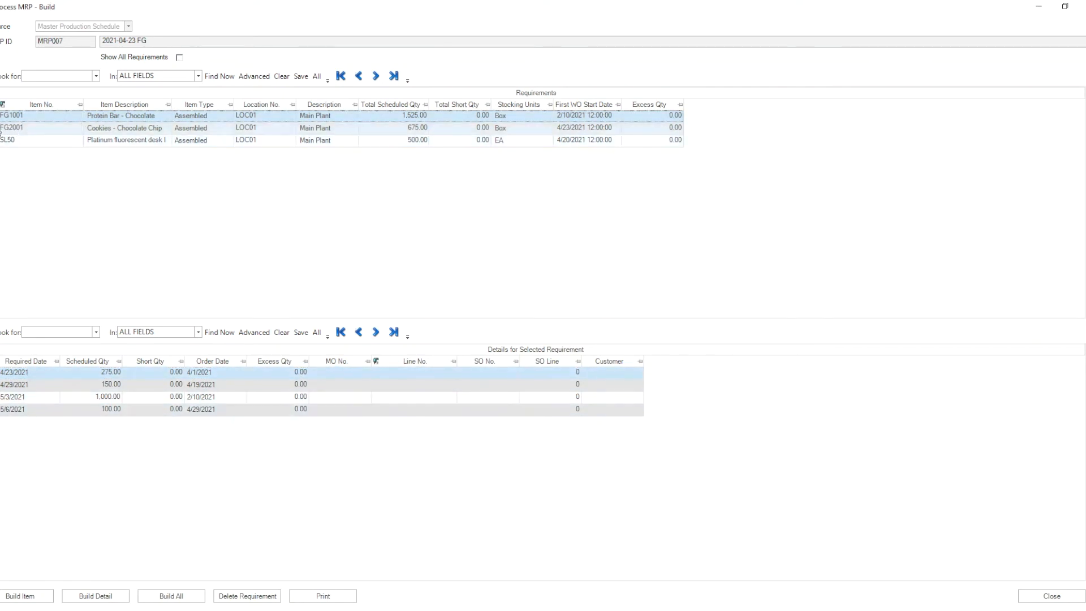
pyautogui.click(19, 142)
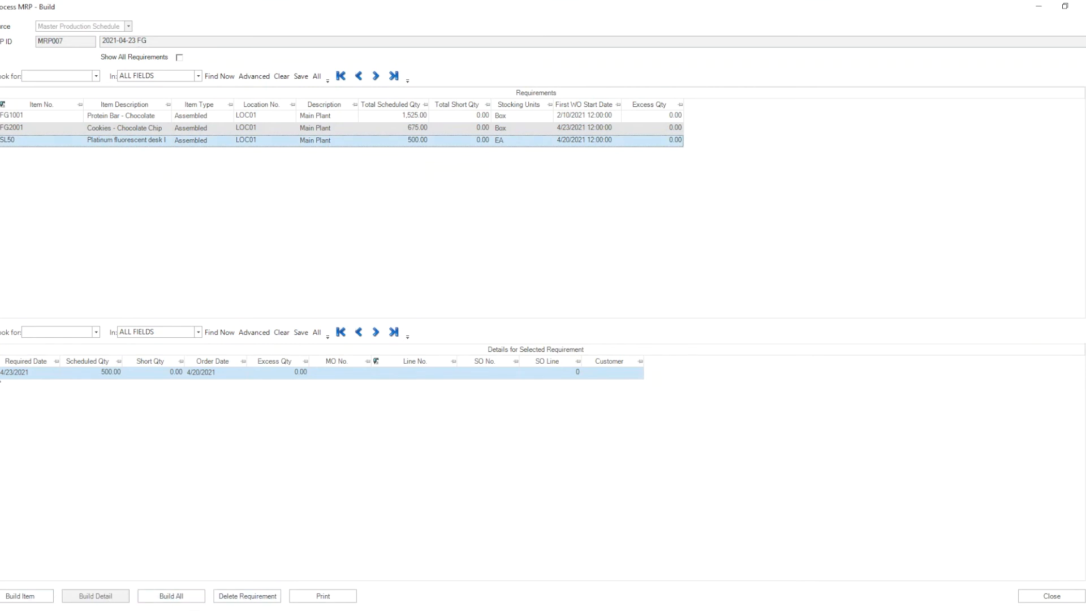
# - Start a new build order for the FG1001 requirement with the build mode set to Manufacturing Orders
pyautogui.click(19, 115)
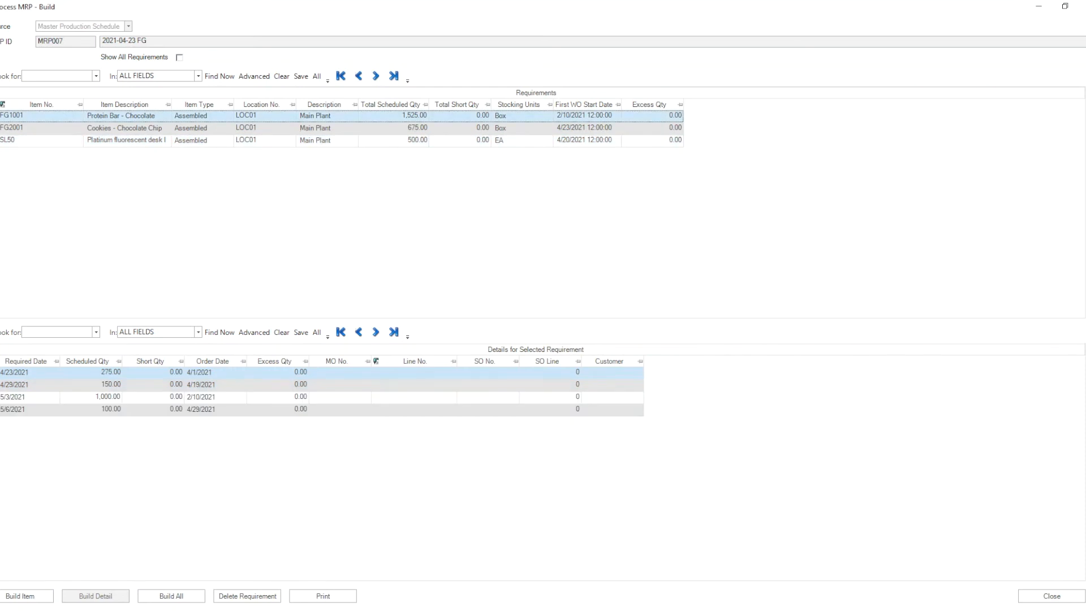
pyautogui.click(23, 598)
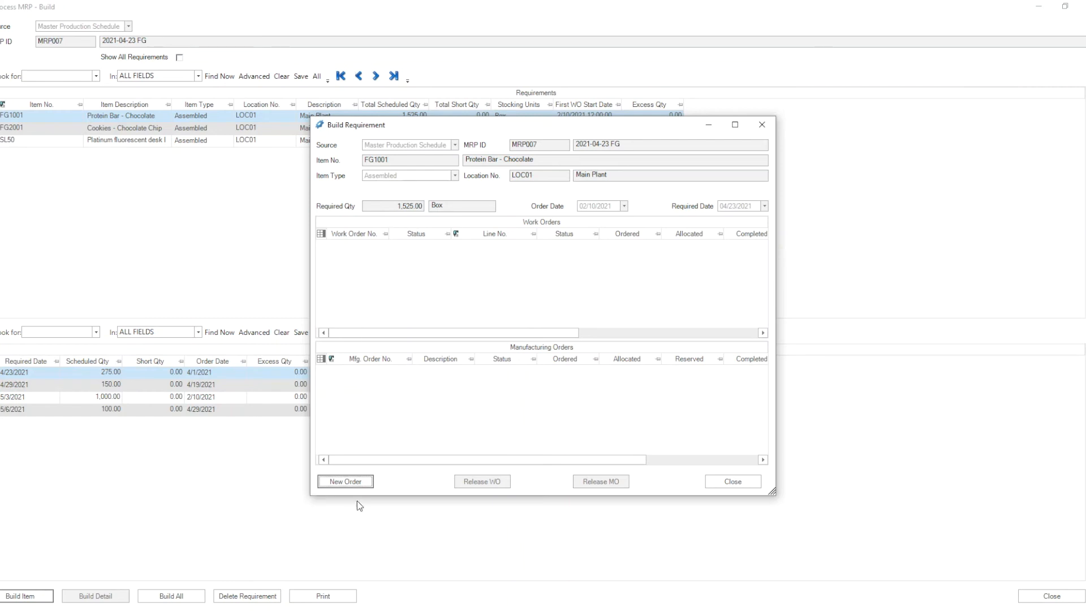
pyautogui.click(350, 484)
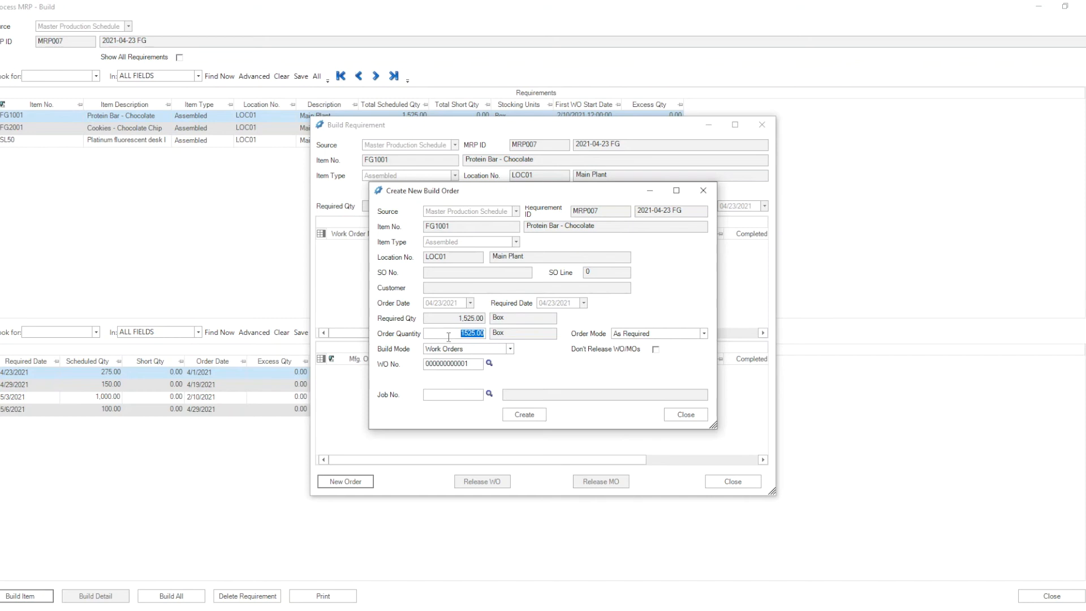
pyautogui.click(509, 349)
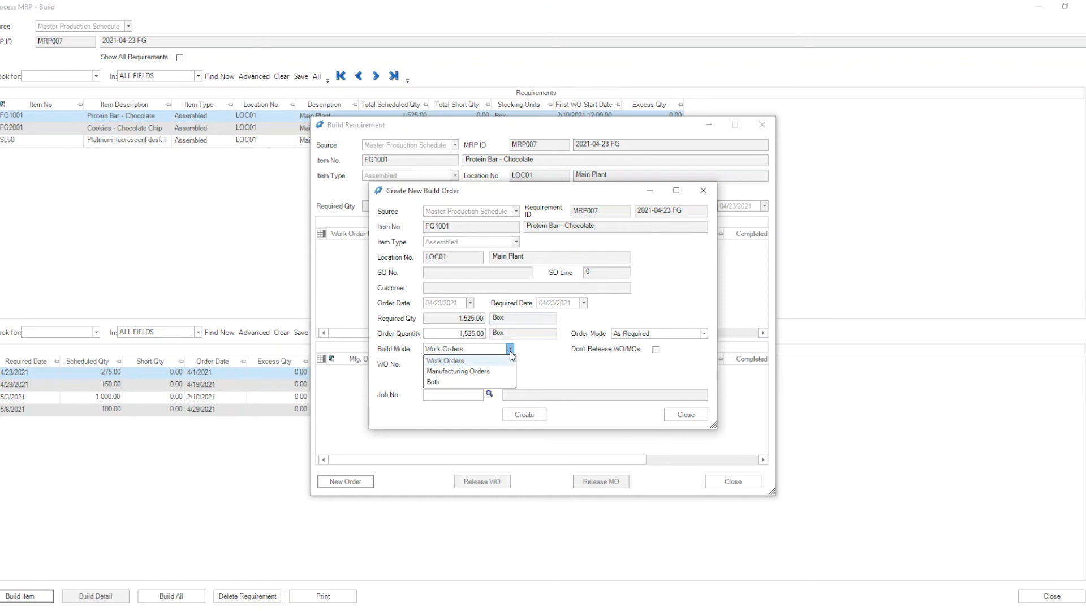
pyautogui.click(498, 372)
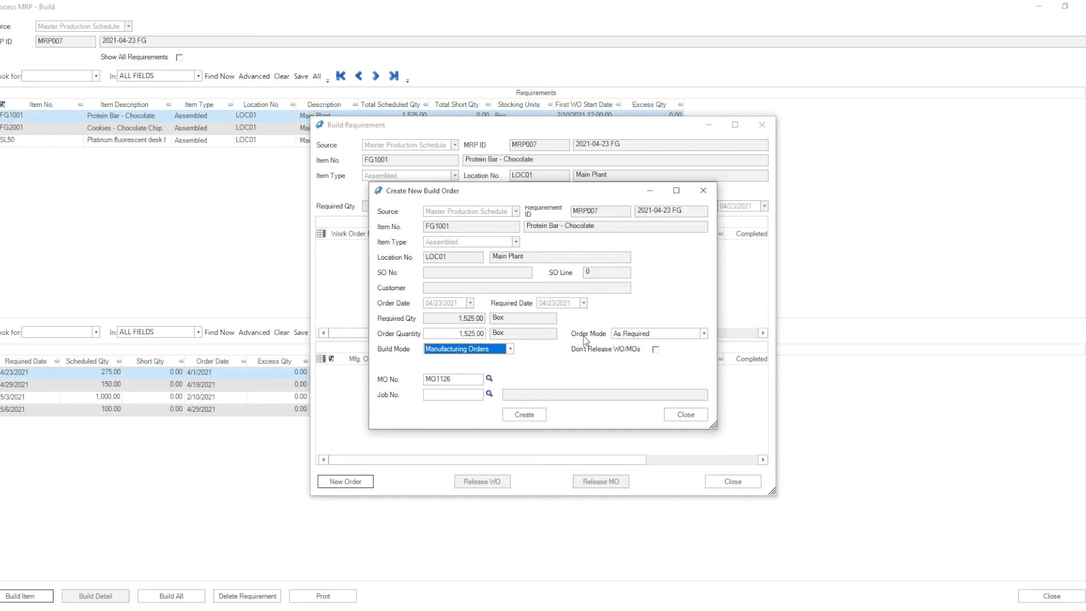
# - Switch to the MRP Setup Options PDF in Adobe Acrobat to check the finished-goods order quantity rule, and return to the build order
pyautogui.click(654, 334)
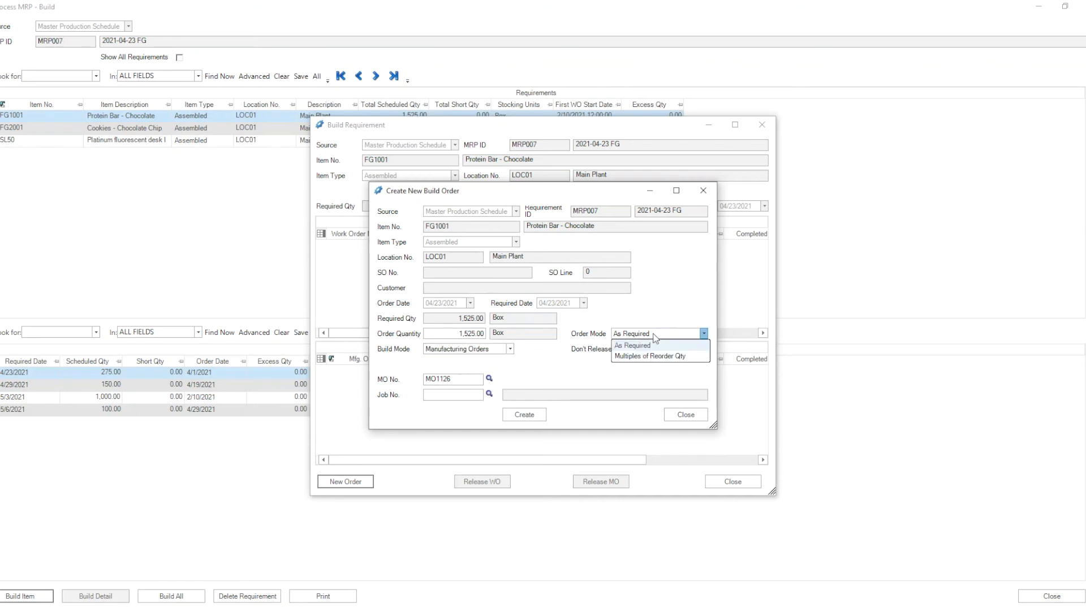
pyautogui.click(664, 285)
pyautogui.click(207, 610)
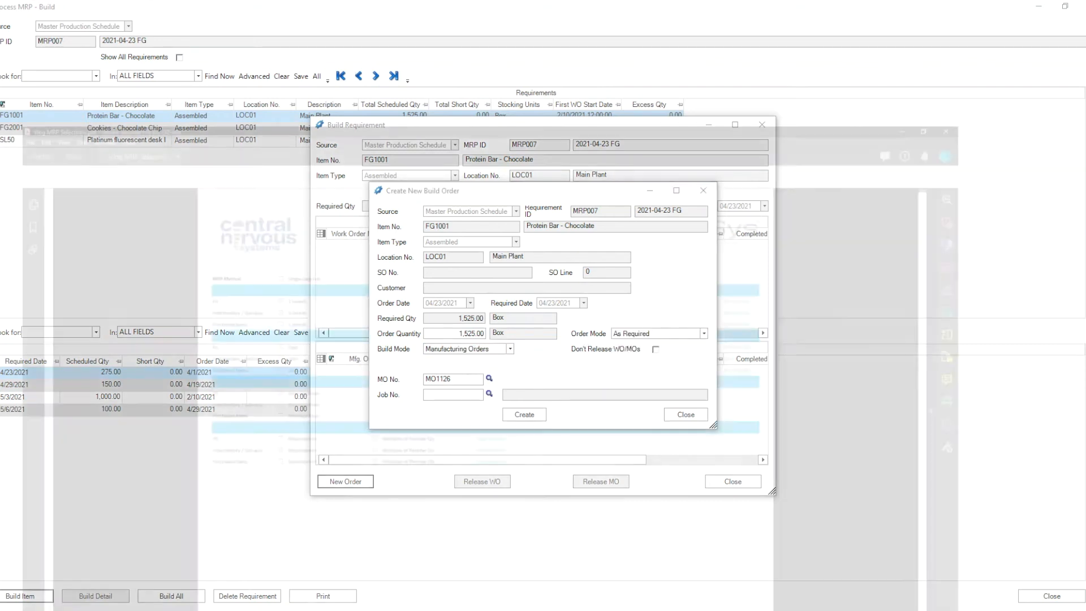
pyautogui.click(650, 191)
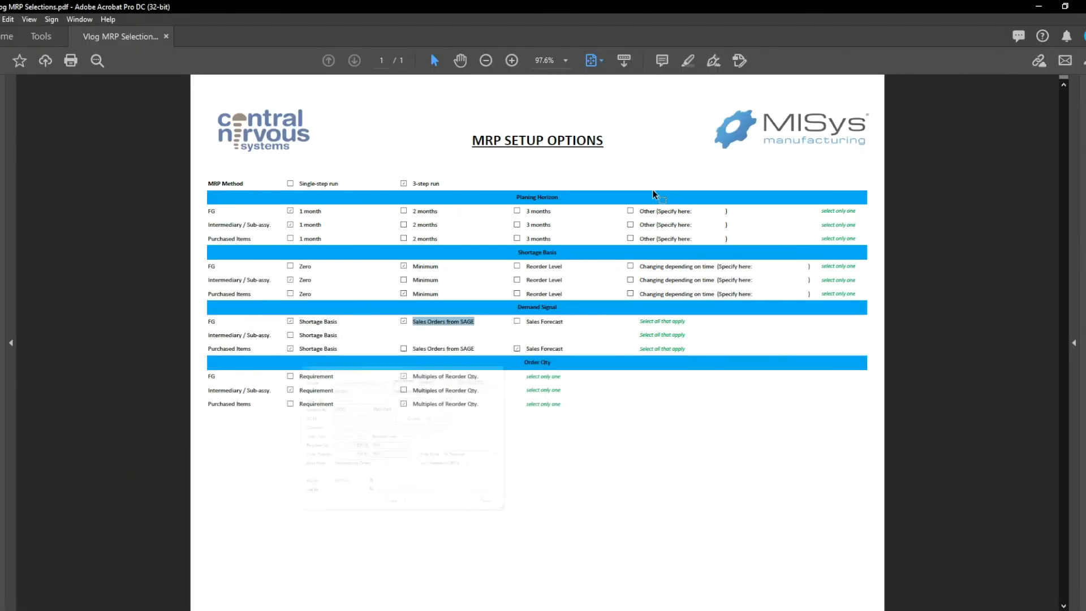
pyautogui.click(558, 361)
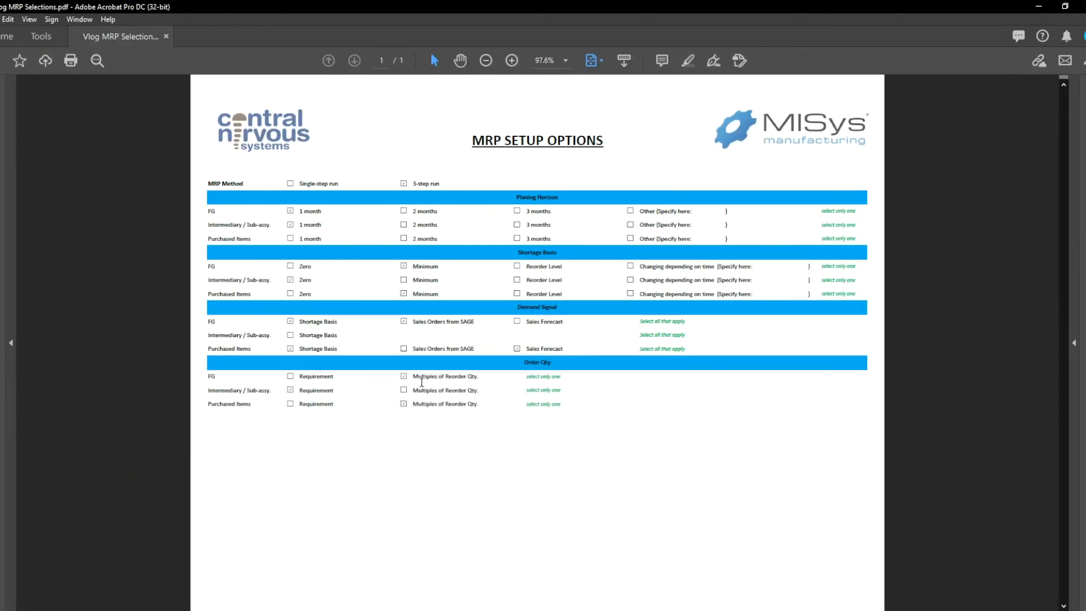
pyautogui.click(1040, 8)
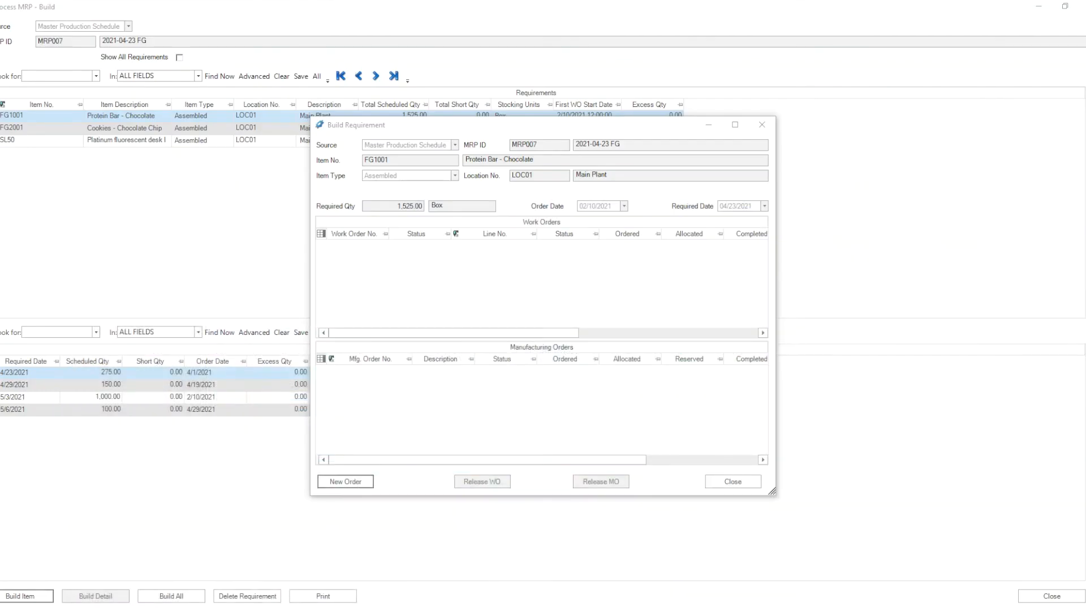
pyautogui.click(477, 575)
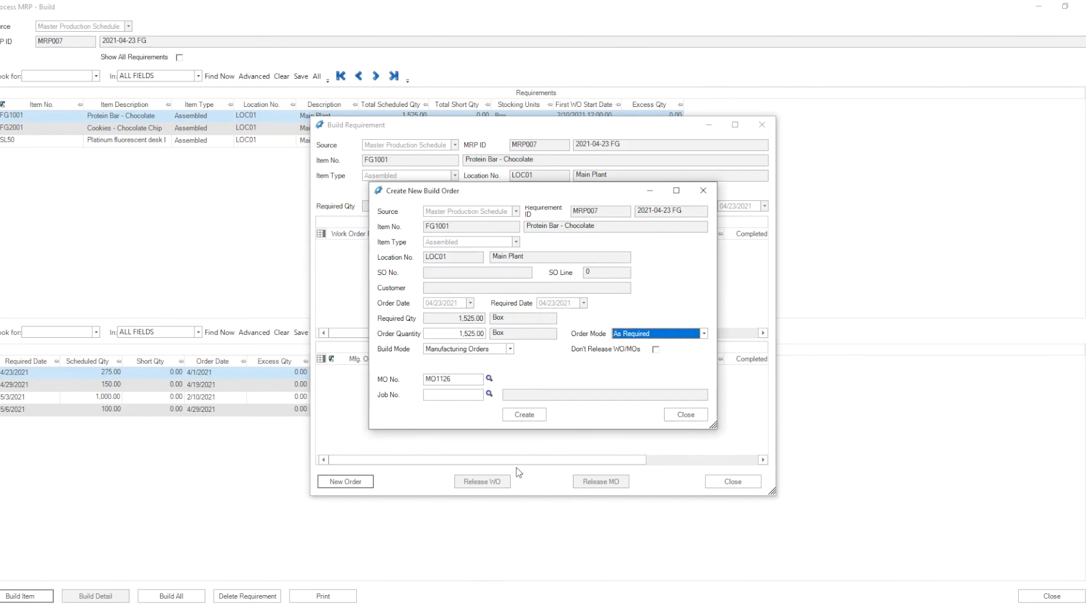
# - Create the FG1001 manufacturing order with the order mode set to Multiples of Reorder Qty, accepting the lead-time notice
pyautogui.click(705, 334)
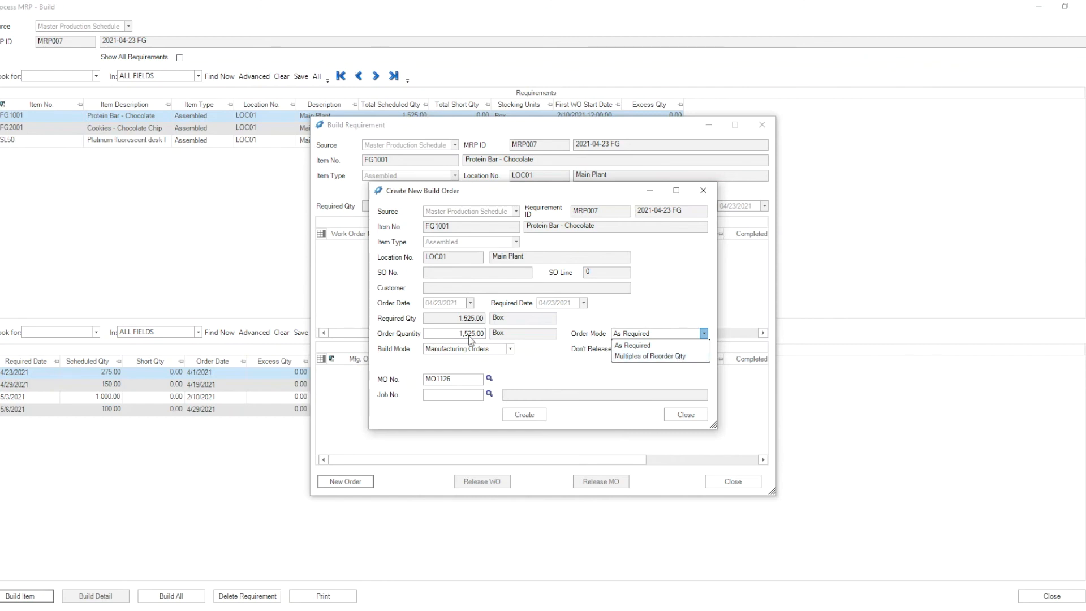
pyautogui.click(634, 356)
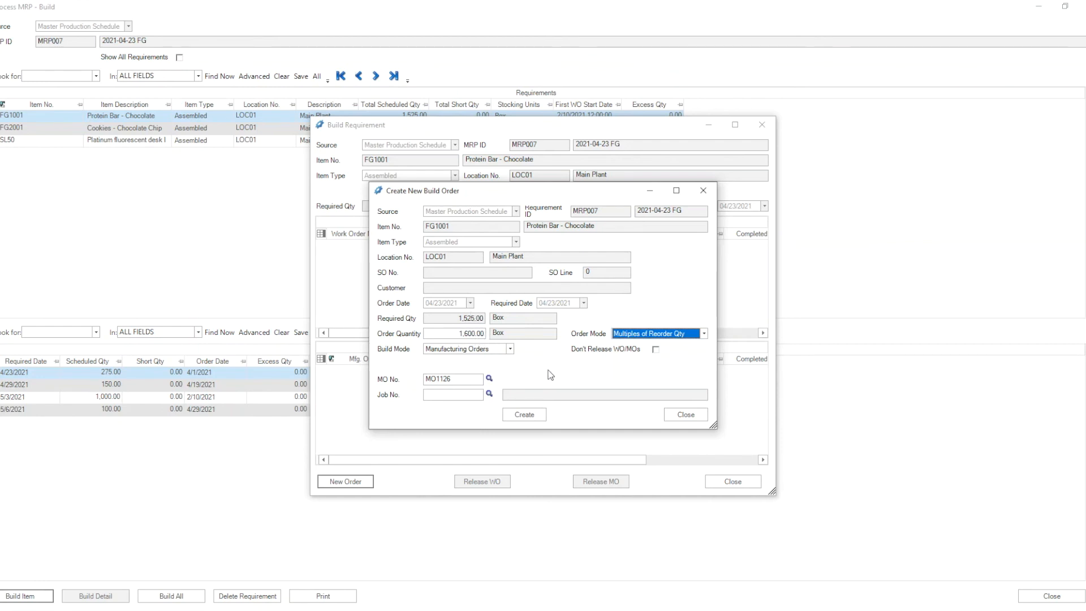
pyautogui.click(459, 380)
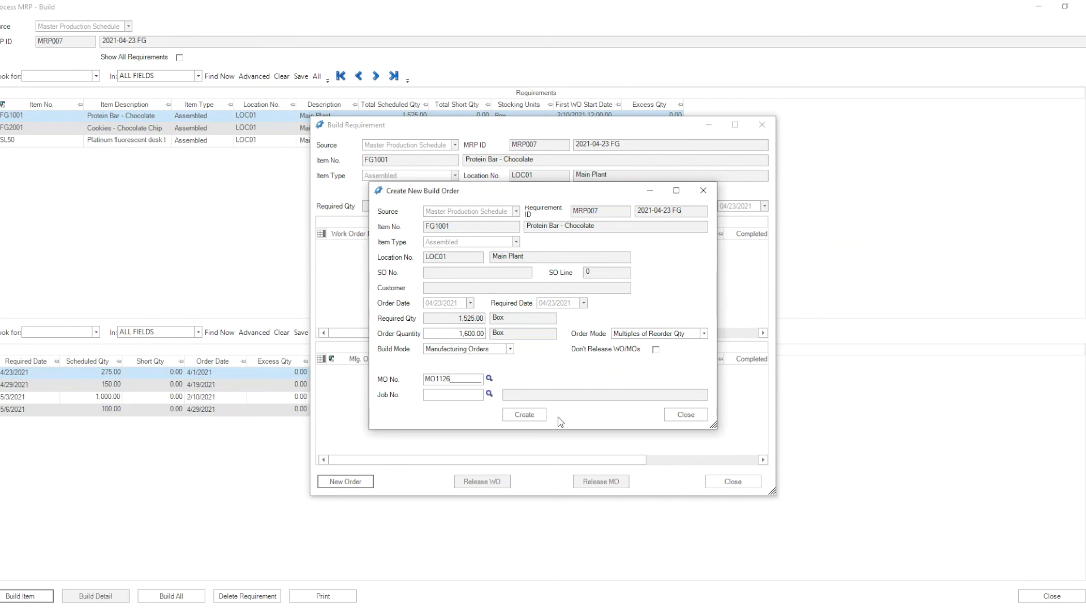
pyautogui.click(532, 420)
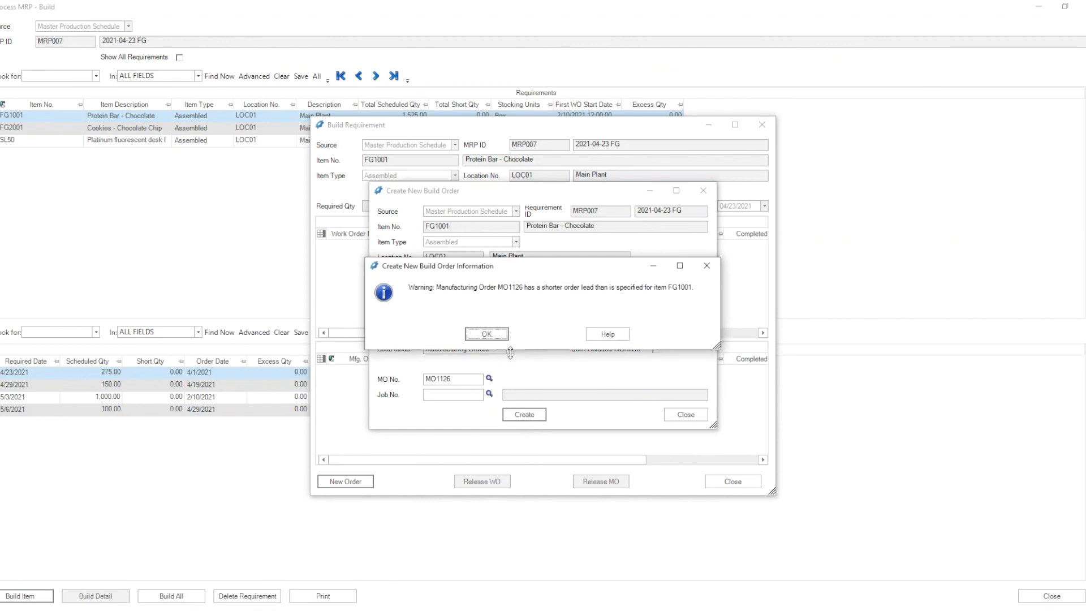
pyautogui.moveTo(541, 266); pyautogui.dragTo(541, 349)
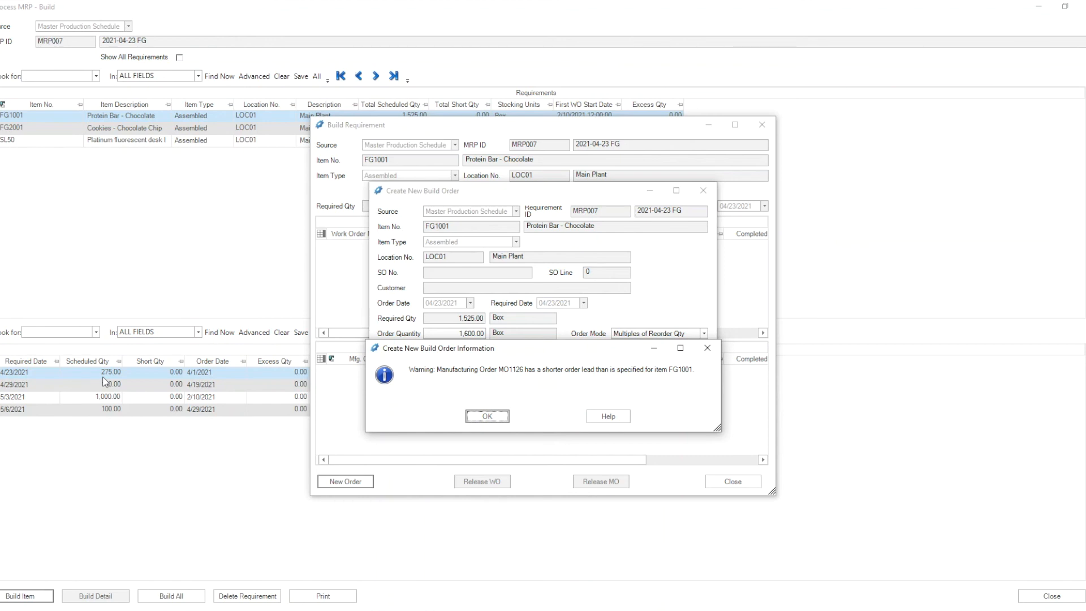
pyautogui.click(480, 416)
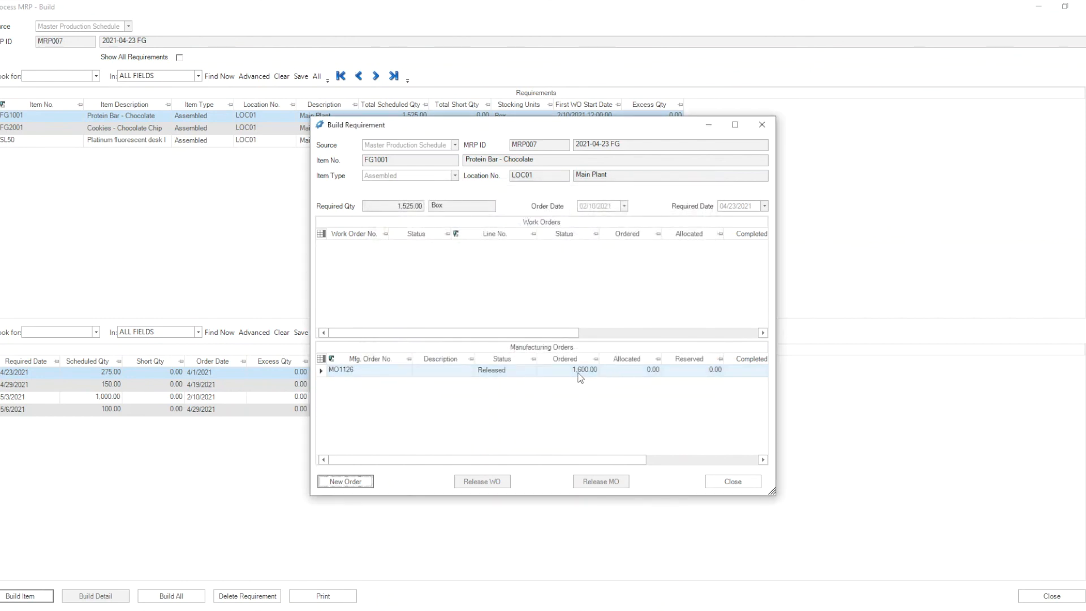
# - Open the new FG1001 manufacturing order to check its quantity and dates, and return to the list of remaining build requirements
pyautogui.click(406, 373)
pyautogui.click(407, 370)
pyautogui.moveTo(445, 55); pyautogui.dragTo(626, 50)
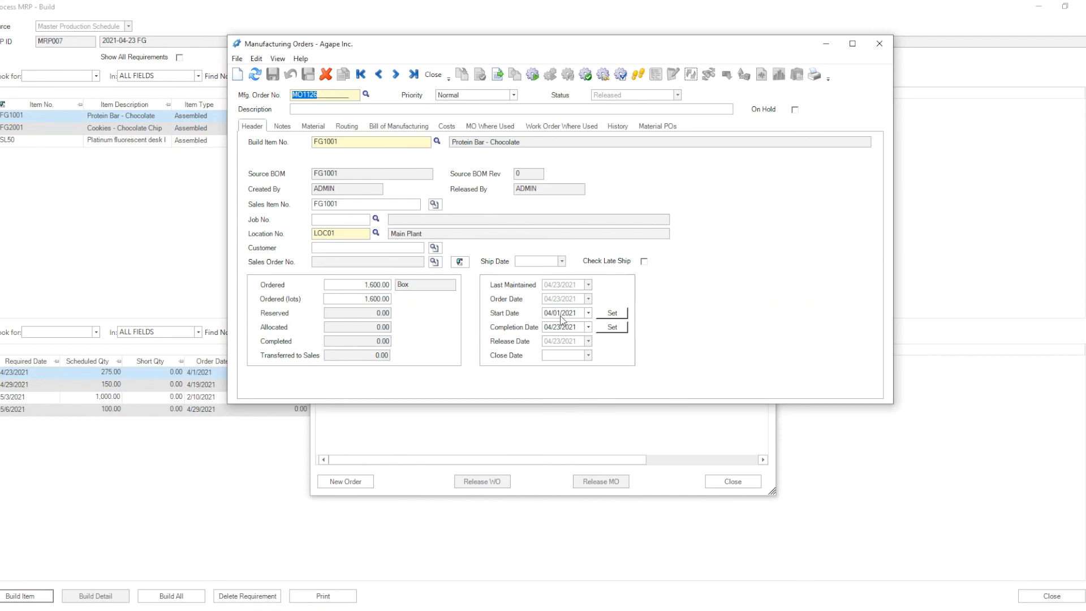
pyautogui.click(433, 75)
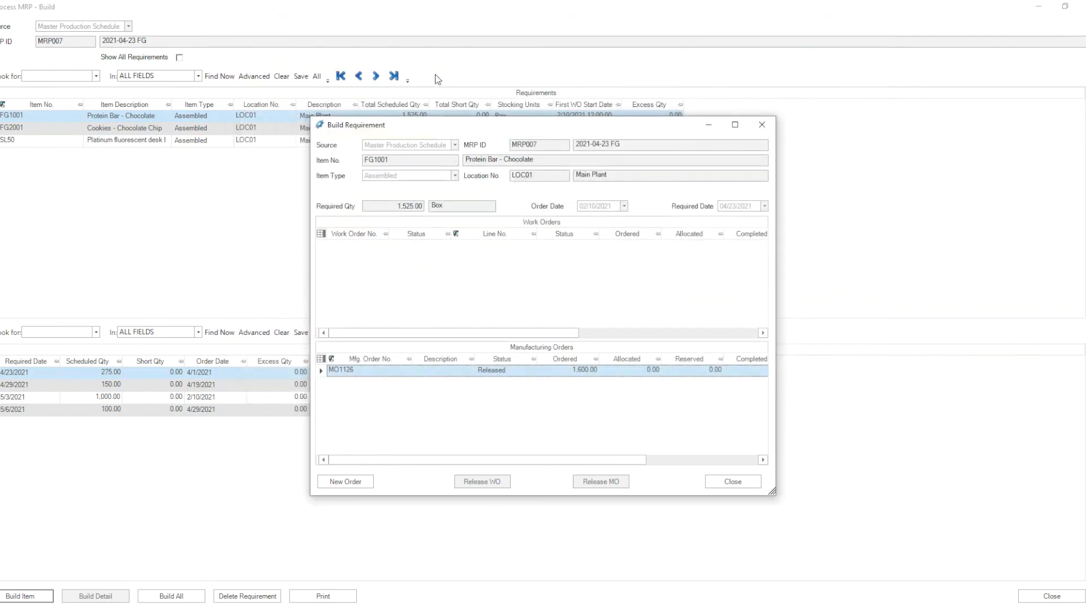
pyautogui.click(734, 482)
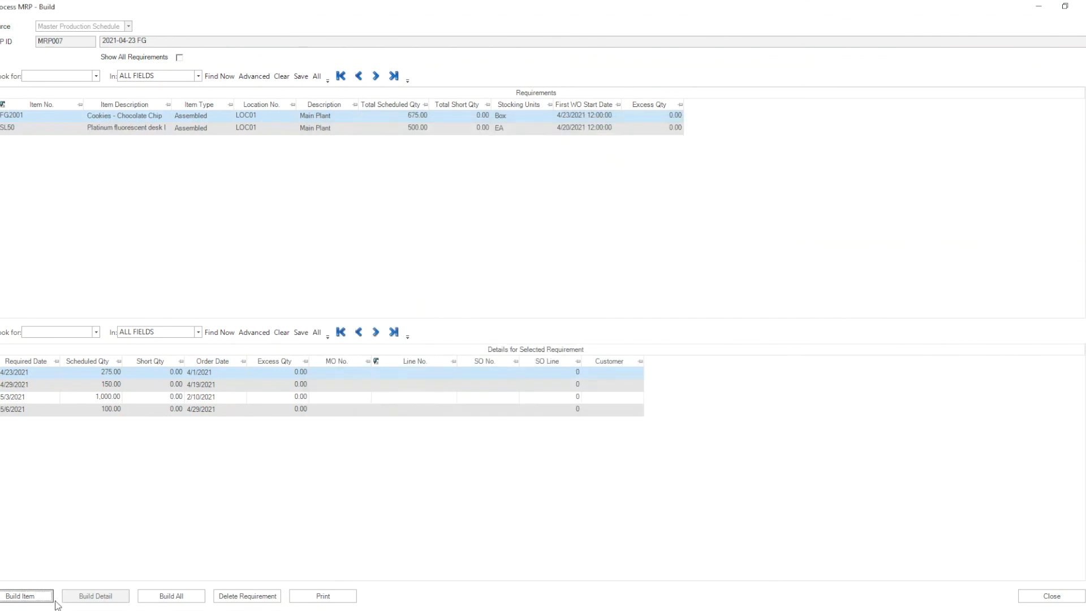
# - Set up Build All for the remaining FG2001 and SL50 requirements, keeping Multiples of Reorder Qty and choosing Manufacturing Orders as build mode
pyautogui.click(48, 115)
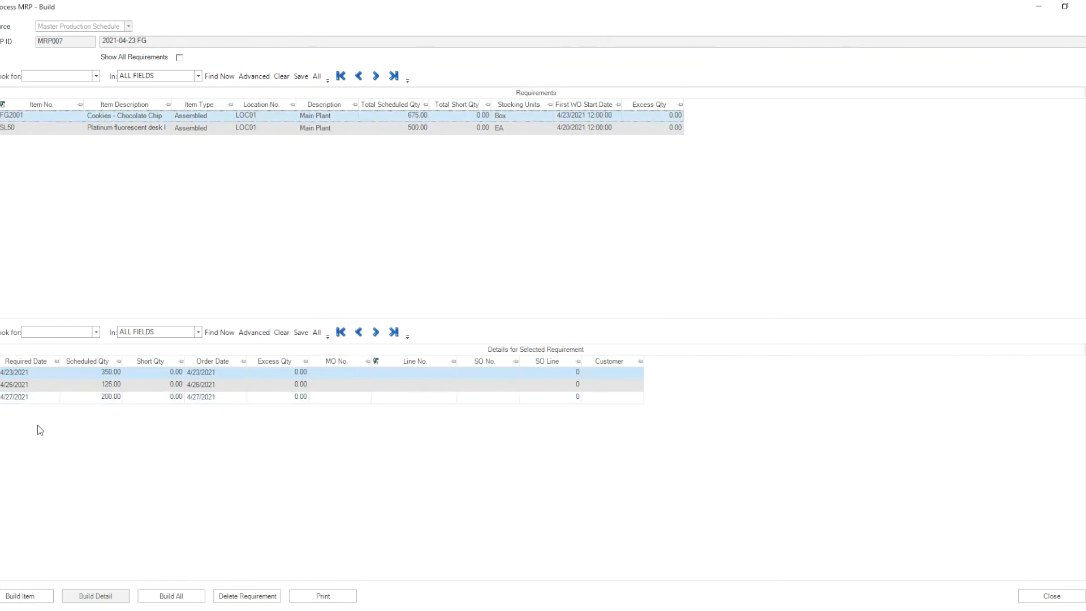
pyautogui.click(181, 599)
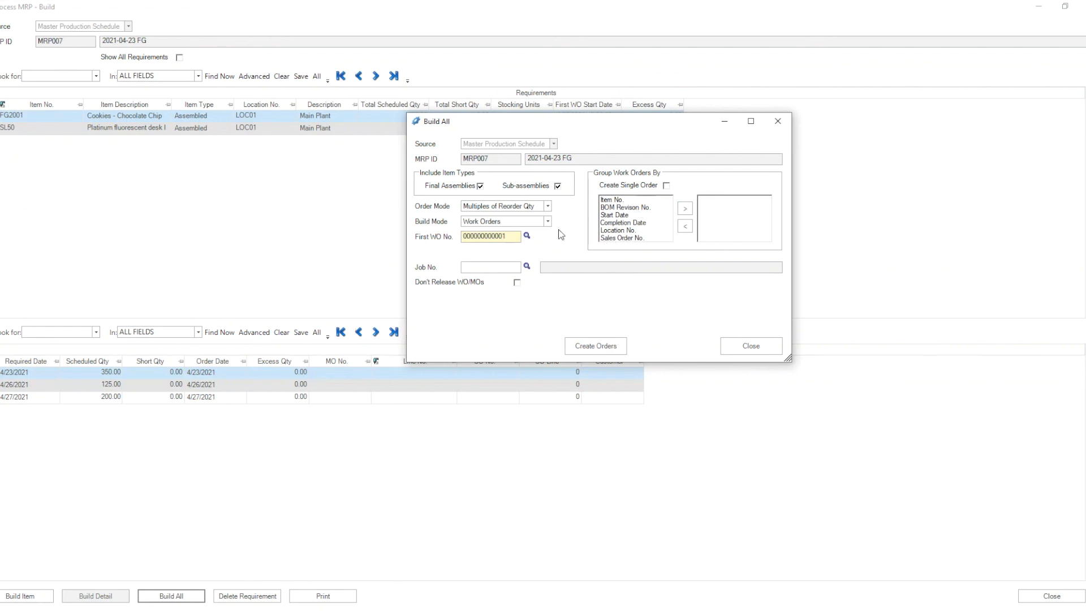
pyautogui.click(549, 208)
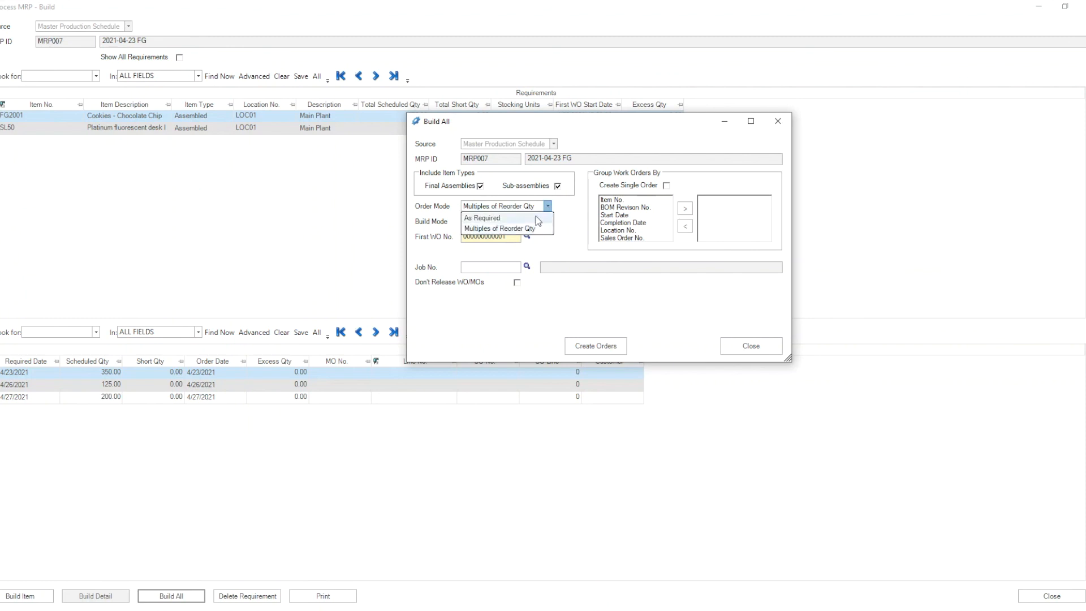
pyautogui.click(569, 212)
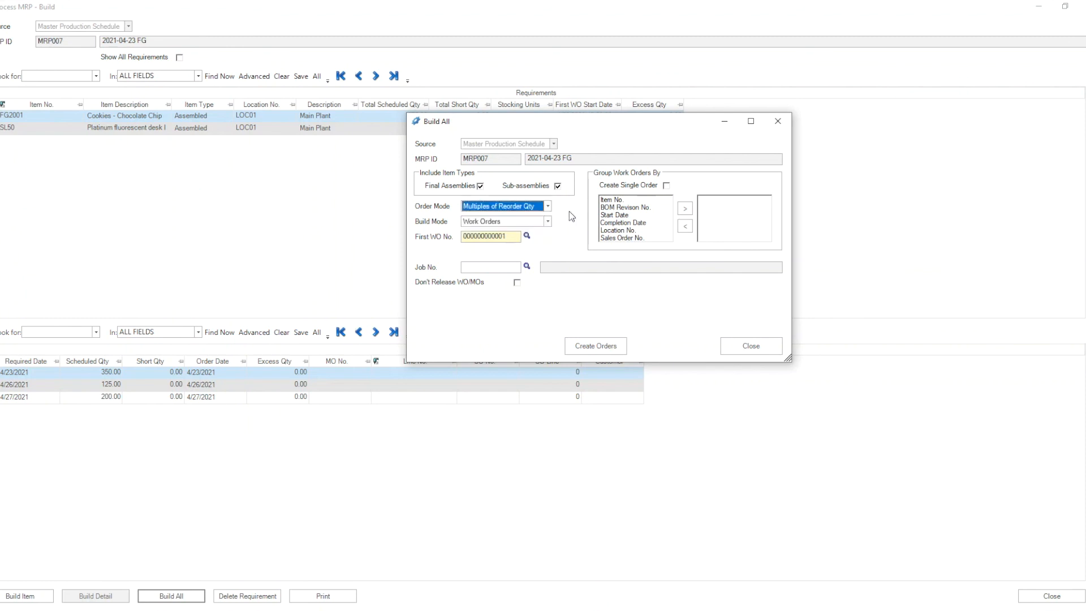
pyautogui.click(548, 221)
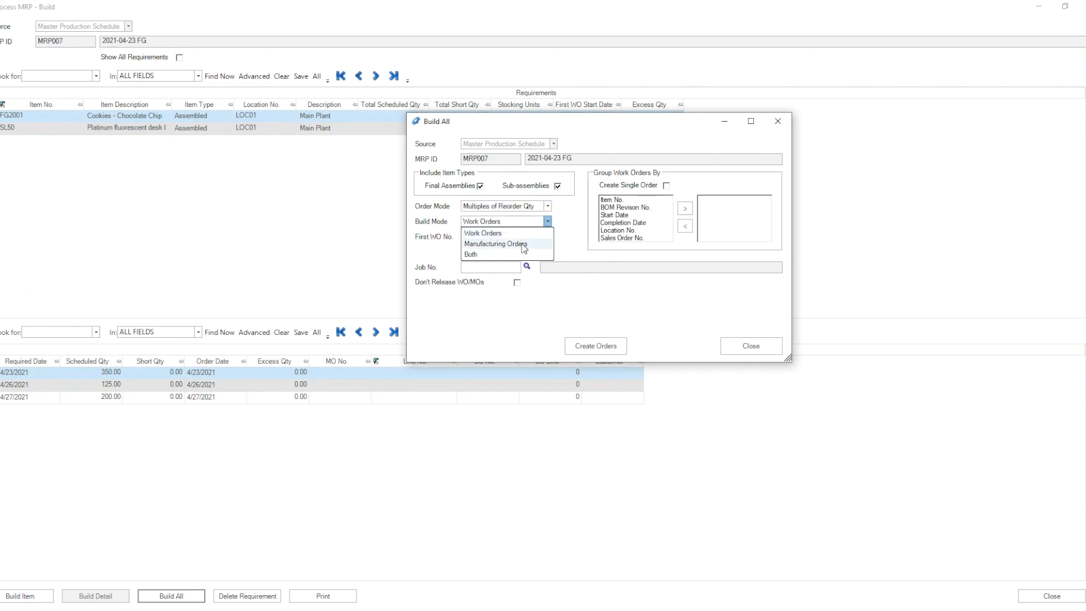
pyautogui.click(524, 244)
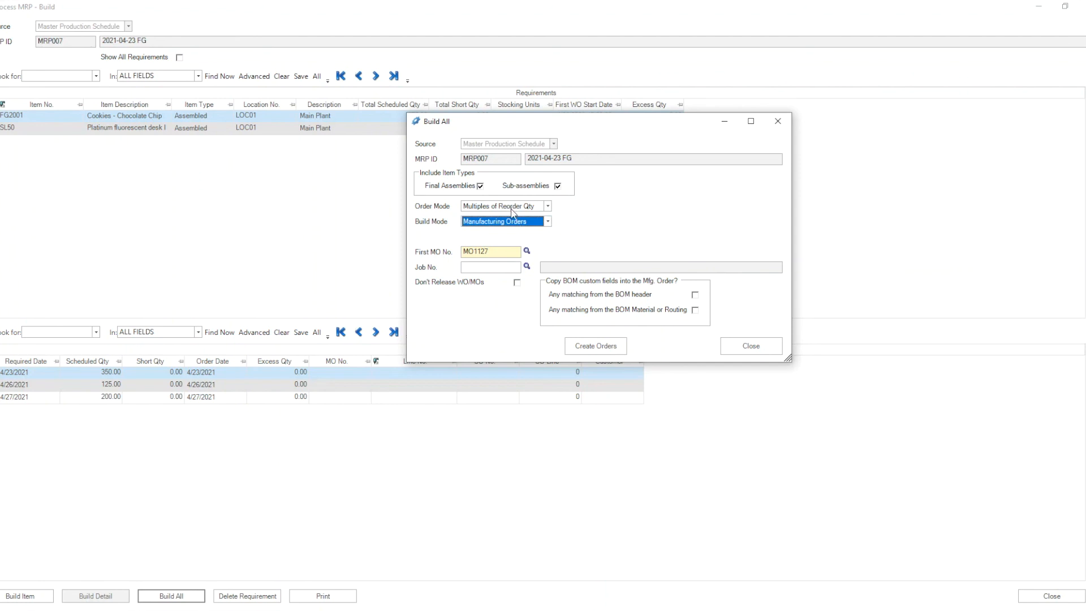
# - Create the orders for all remaining requirements without a backup, keeping the proposed first MO number and accepting the lead-time notice
pyautogui.click(497, 250)
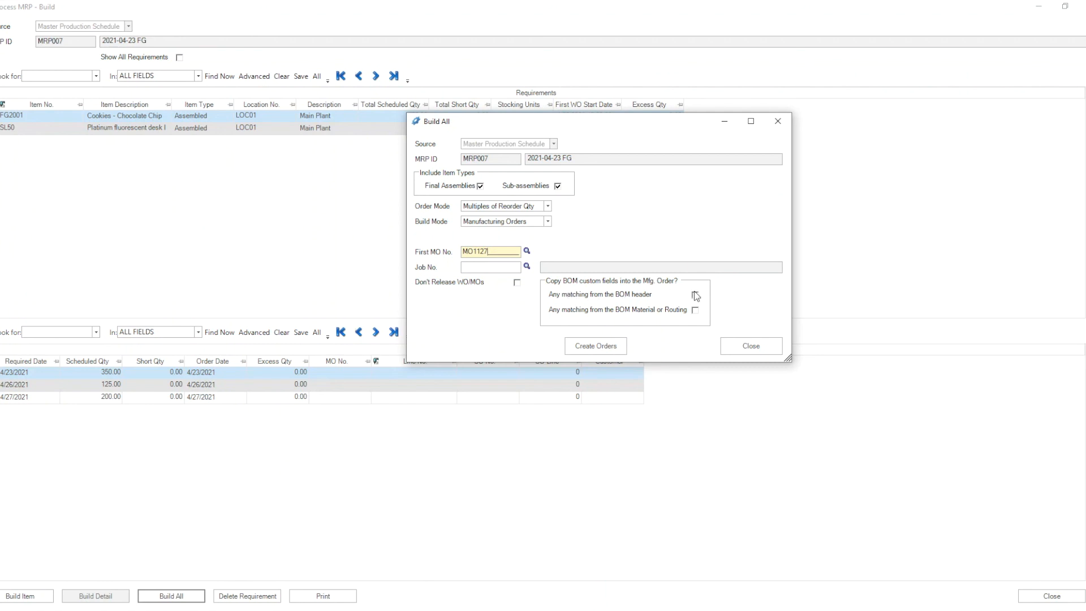
pyautogui.click(596, 347)
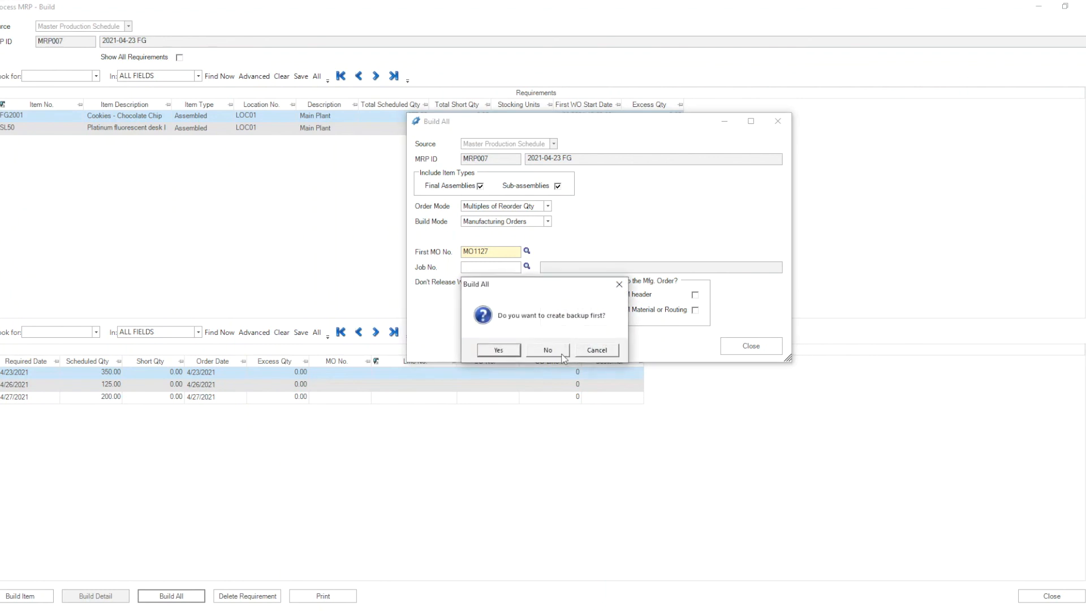
pyautogui.click(552, 351)
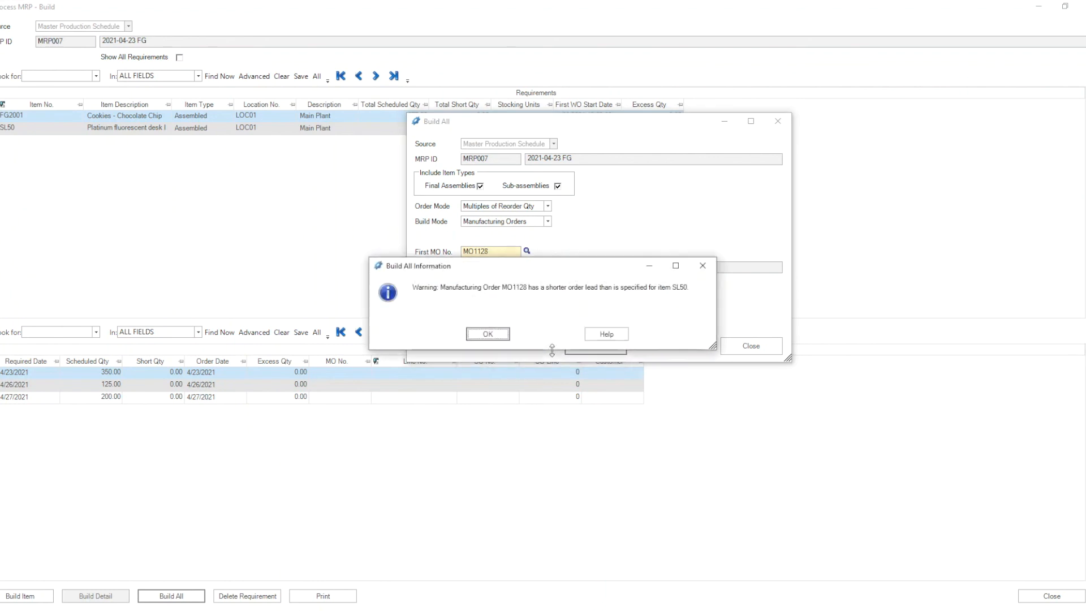
pyautogui.click(487, 334)
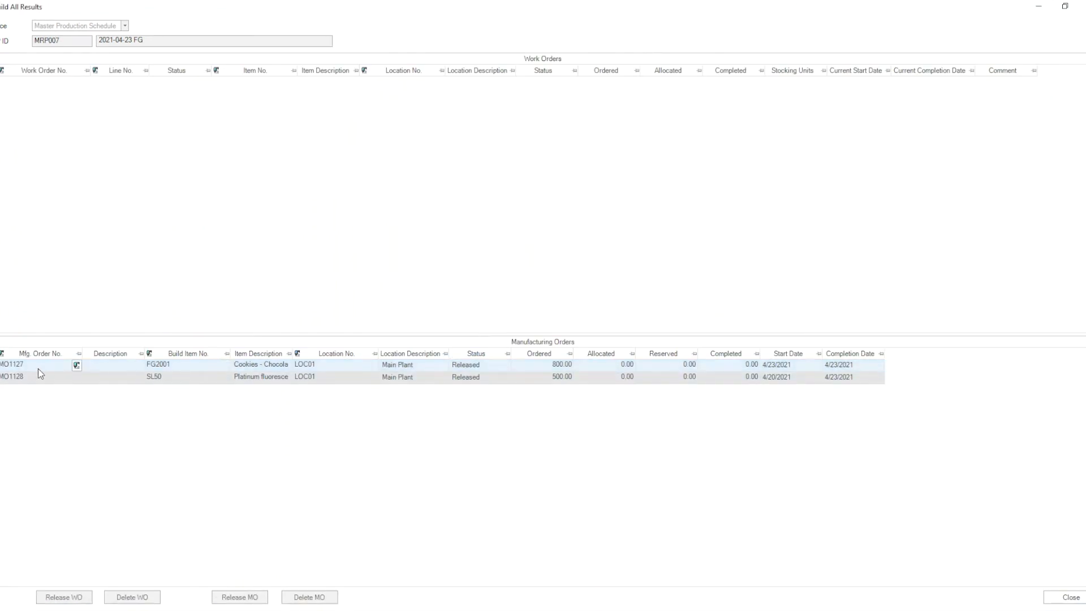
# - Open the new FG2001 and SL50 manufacturing orders from the Build All results to check their quantities and dates
pyautogui.moveTo(19, 367); pyautogui.dragTo(29, 388)
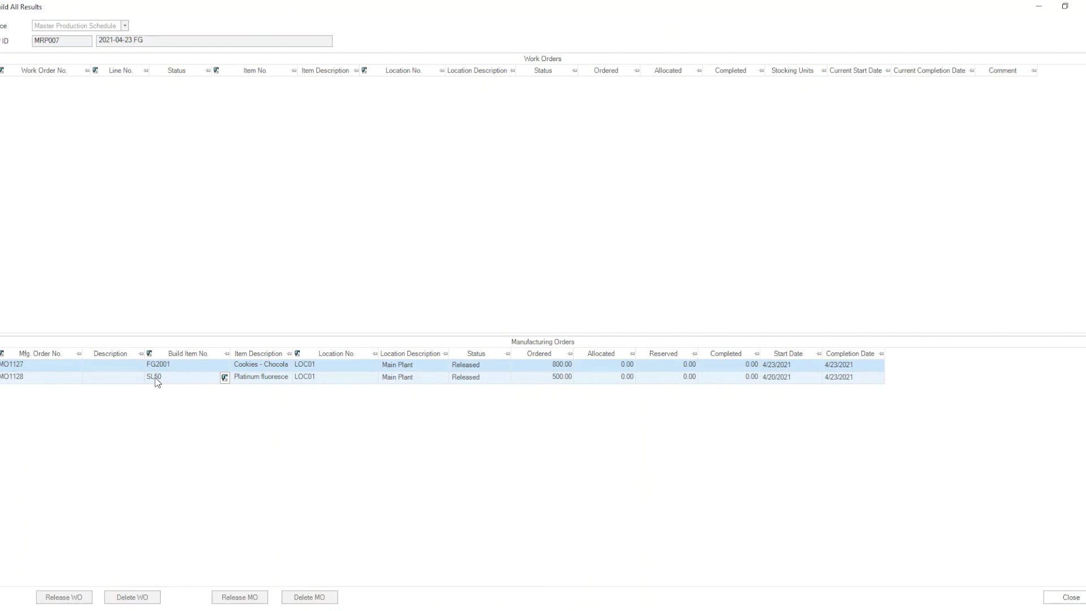
pyautogui.click(1064, 7)
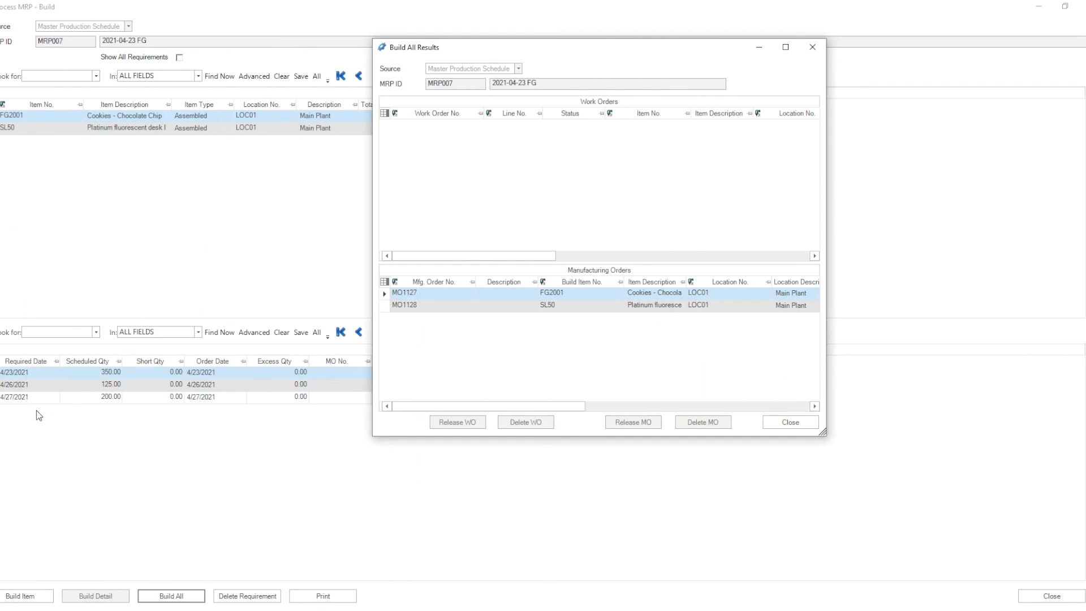
pyautogui.click(471, 294)
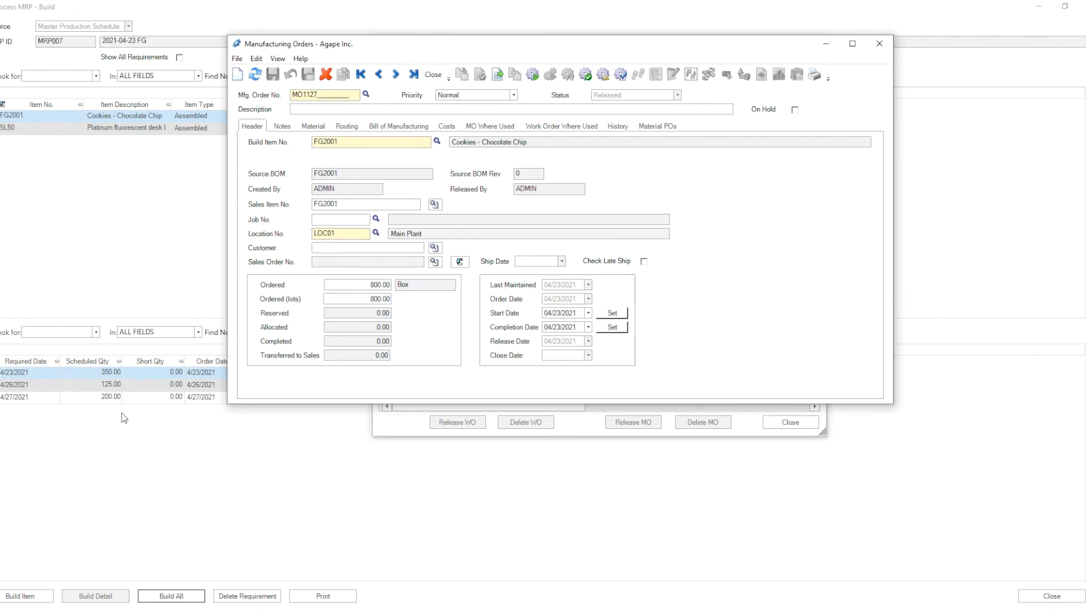
pyautogui.click(433, 74)
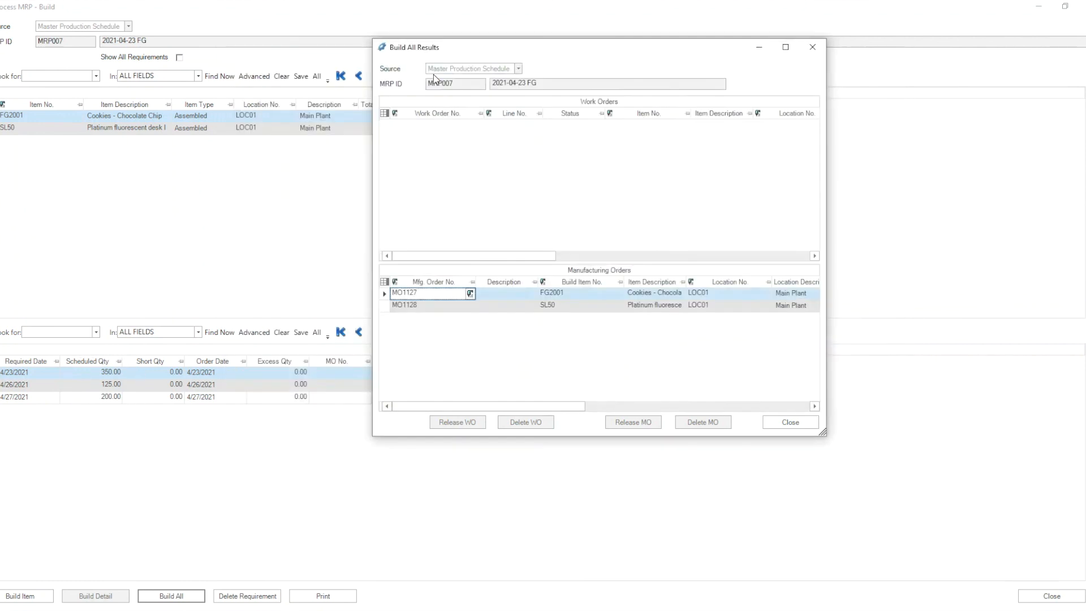
pyautogui.click(456, 307)
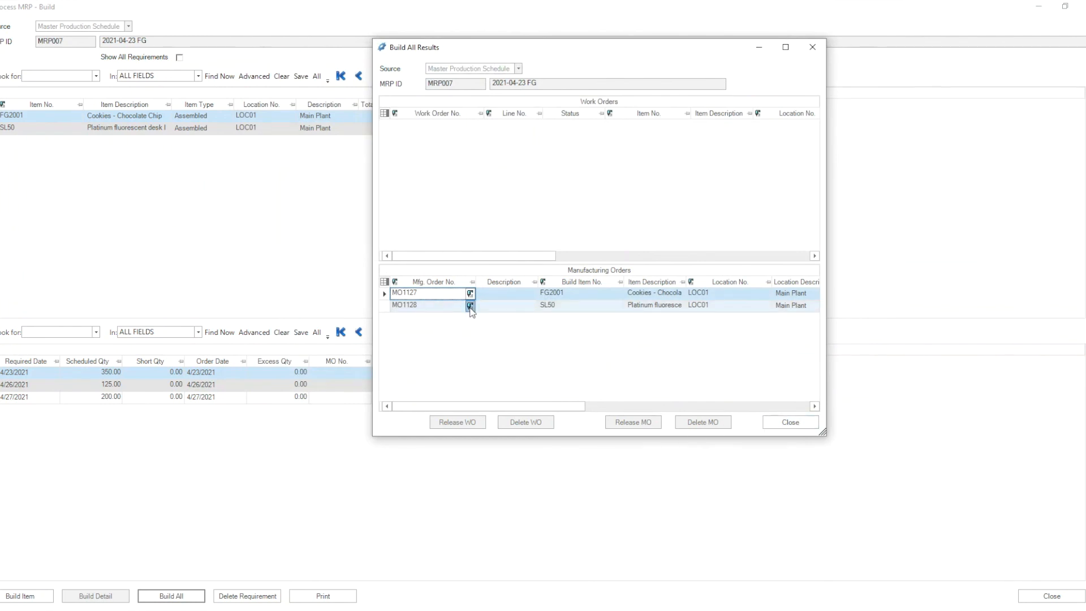
pyautogui.click(470, 308)
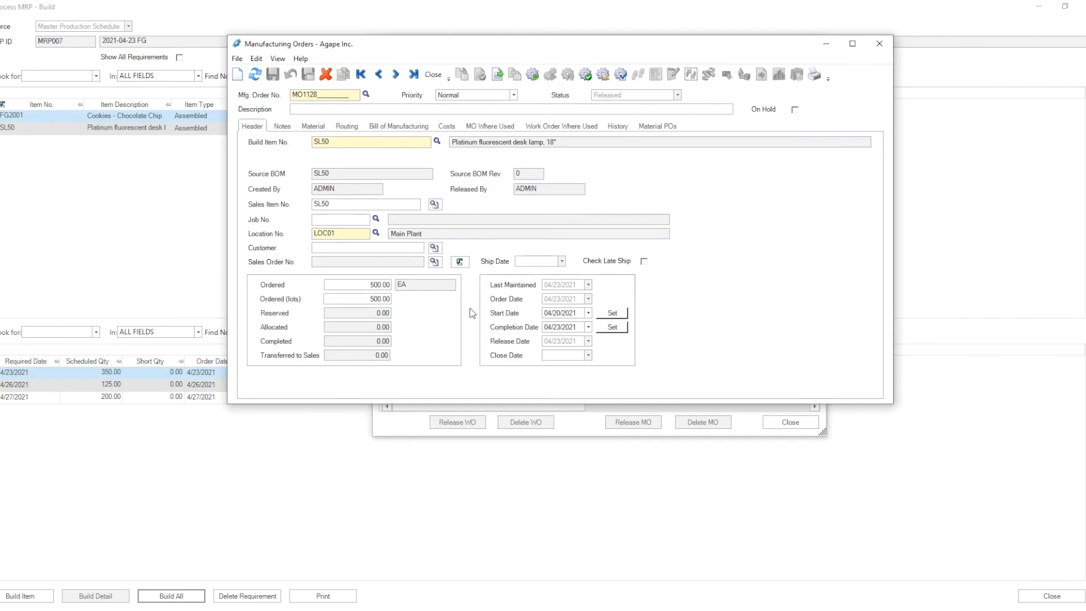
pyautogui.click(886, 48)
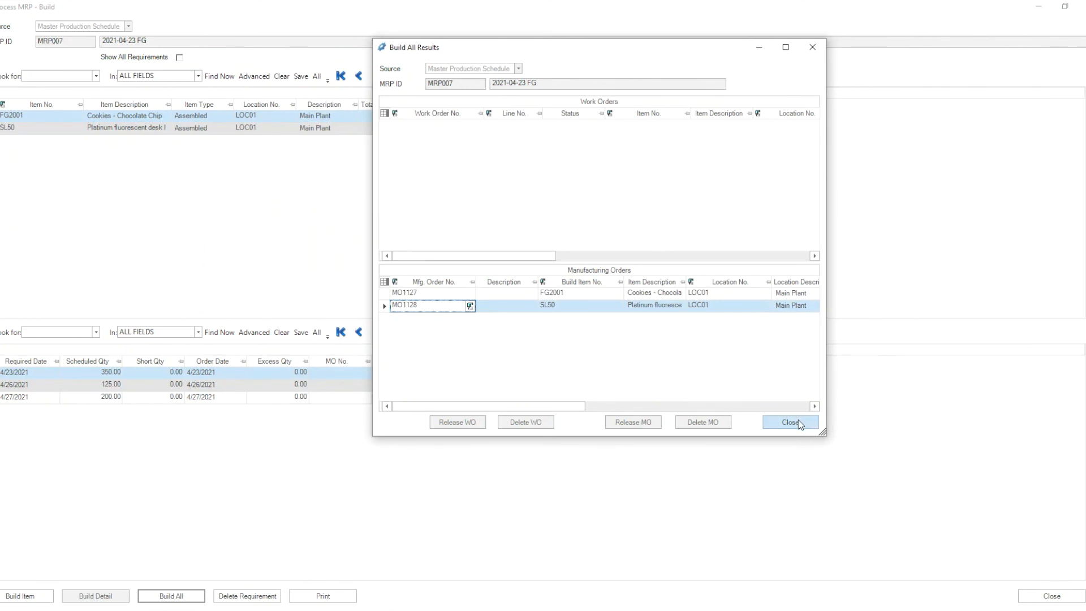
# - Close the Build All results, the MRP Build window and master production schedule MRP007
pyautogui.click(36, 128)
pyautogui.click(781, 425)
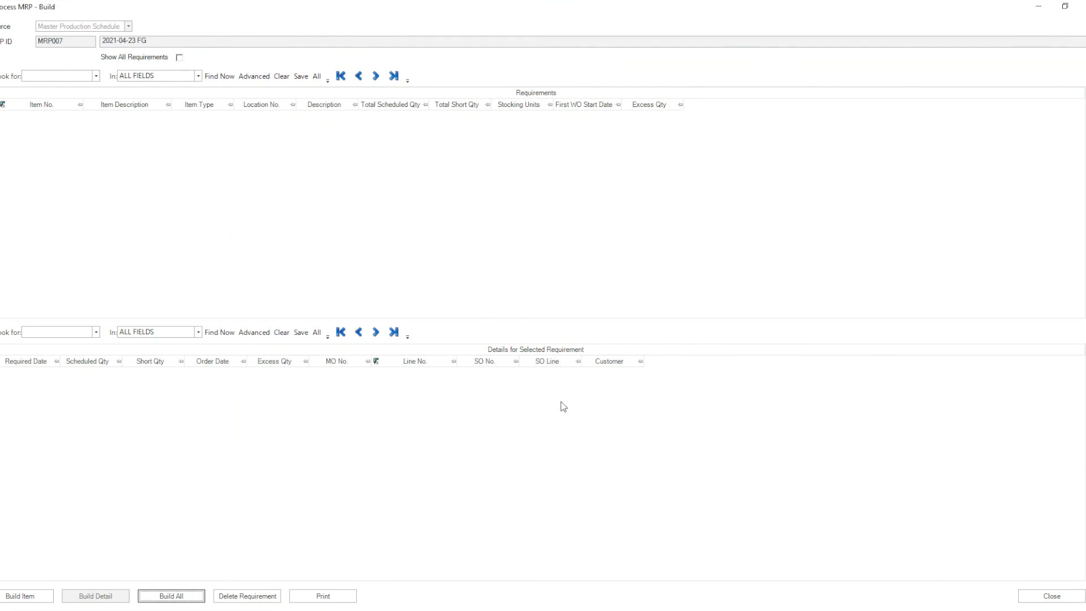
pyautogui.click(1051, 597)
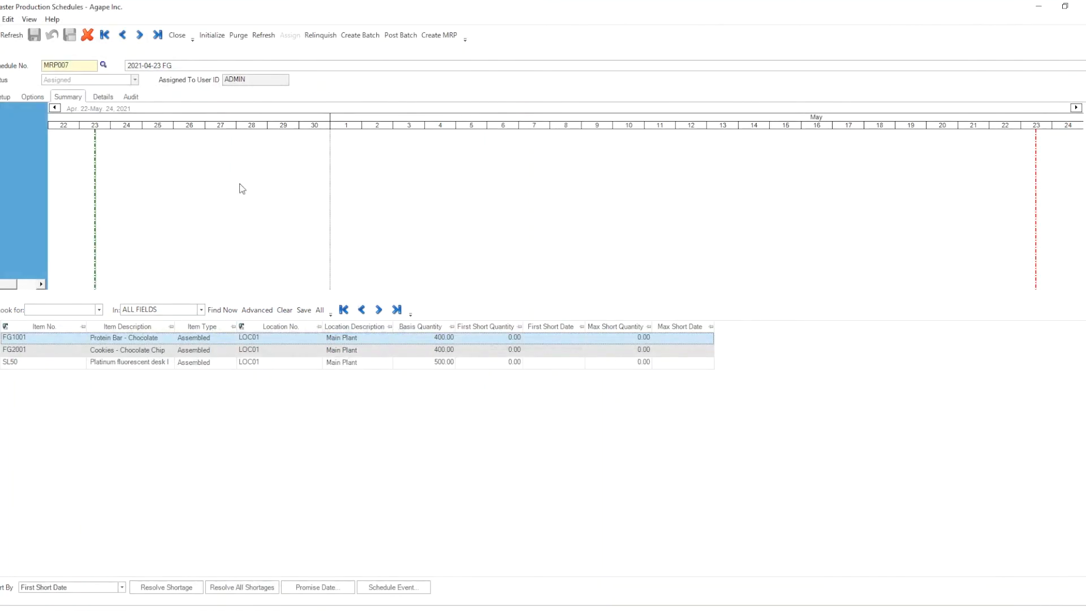
pyautogui.click(176, 36)
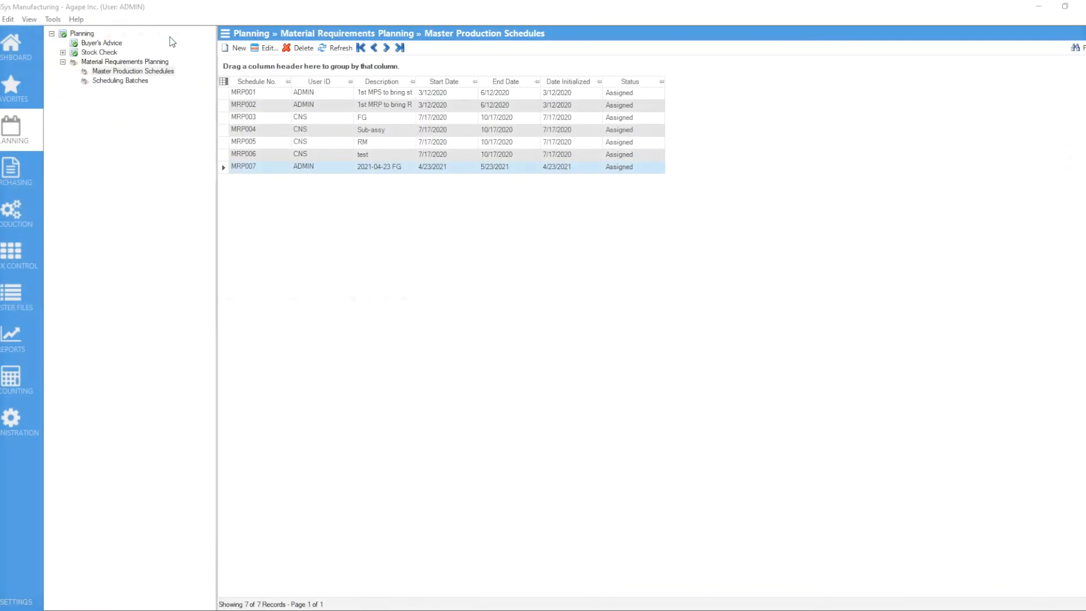
# - Open the Production Schedule and zoom its Gantt chart out to show the bars of all three new manufacturing orders
pyautogui.click(9, 226)
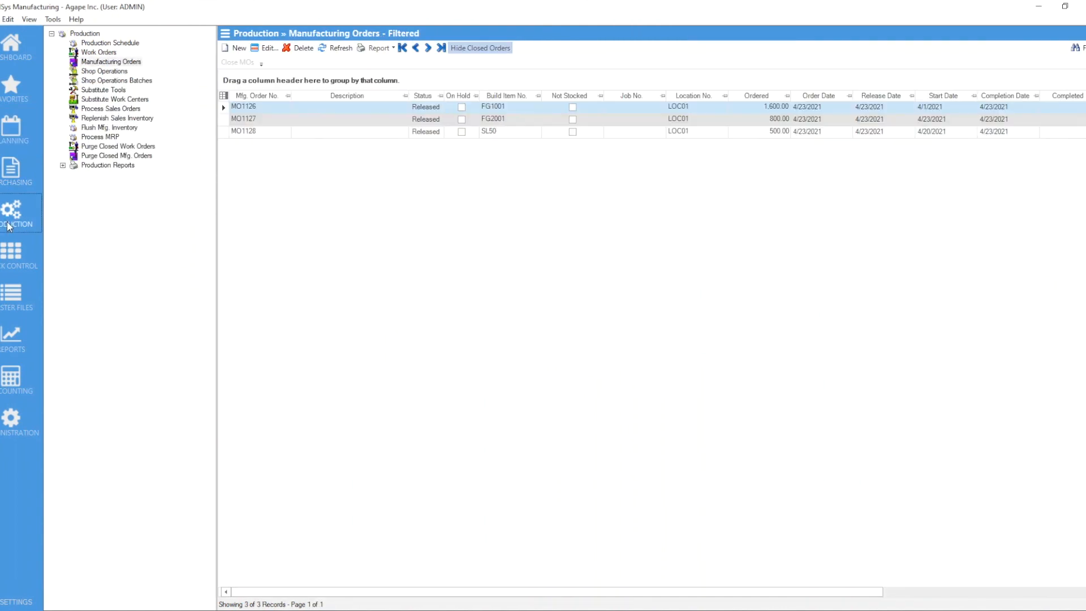
pyautogui.click(100, 45)
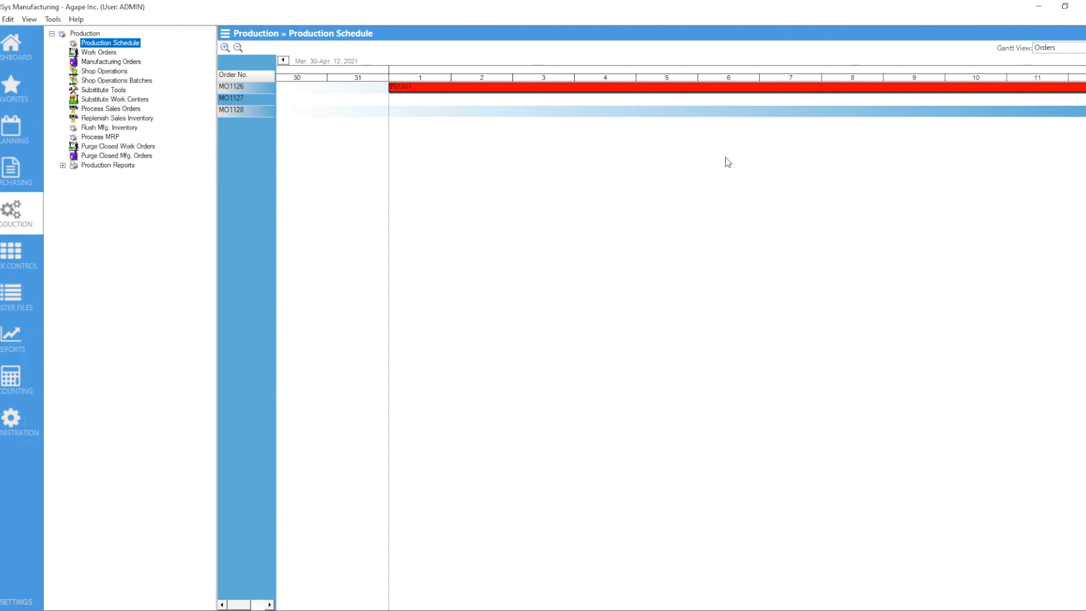
pyautogui.click(237, 48)
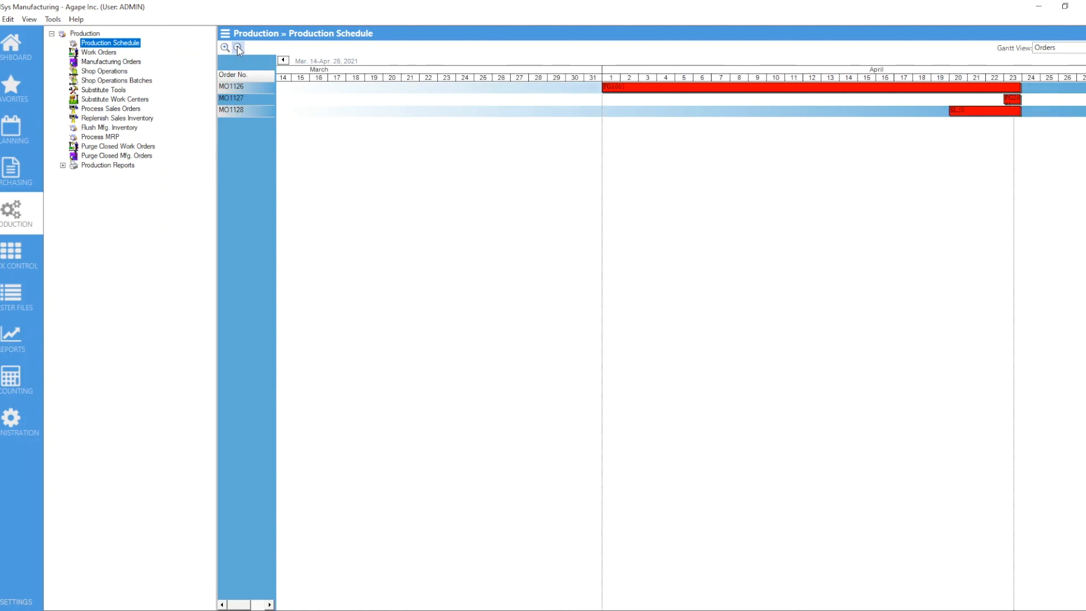
# - Reschedule the FG1001 manufacturing order on the Gantt chart to start on April 24, 2021
pyautogui.moveTo(1013, 109)
pyautogui.click(1085, 60)
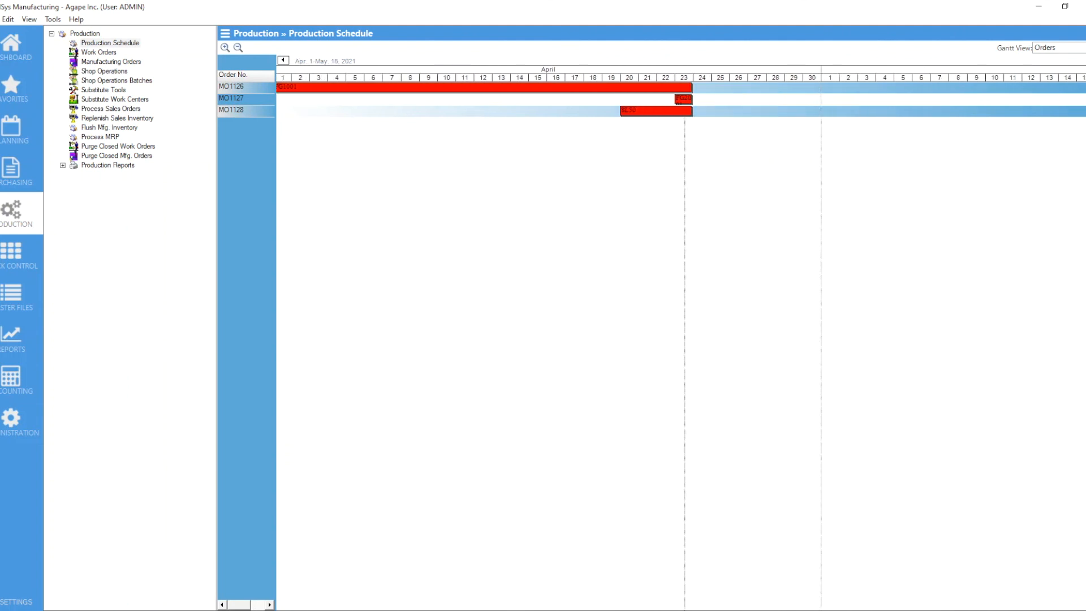
pyautogui.click(1085, 60)
pyautogui.click(1085, 60)
pyautogui.click(1085, 59)
pyautogui.click(1085, 60)
pyautogui.click(1085, 60)
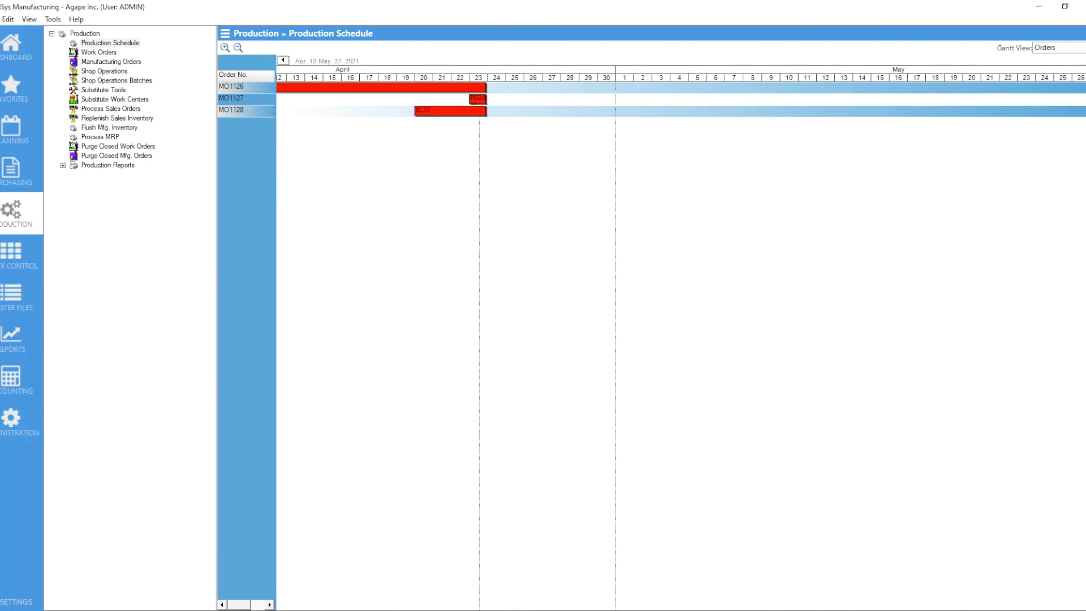
pyautogui.click(1085, 60)
pyautogui.click(1085, 60)
pyautogui.moveTo(303, 98)
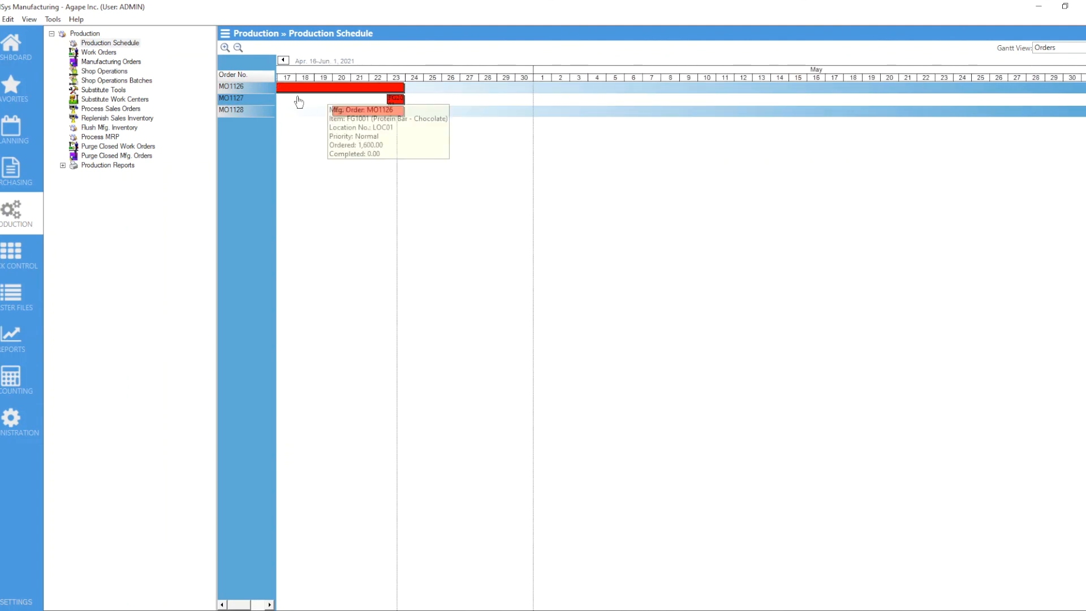
pyautogui.moveTo(357, 88); pyautogui.dragTo(765, 92)
pyautogui.moveTo(762, 90)
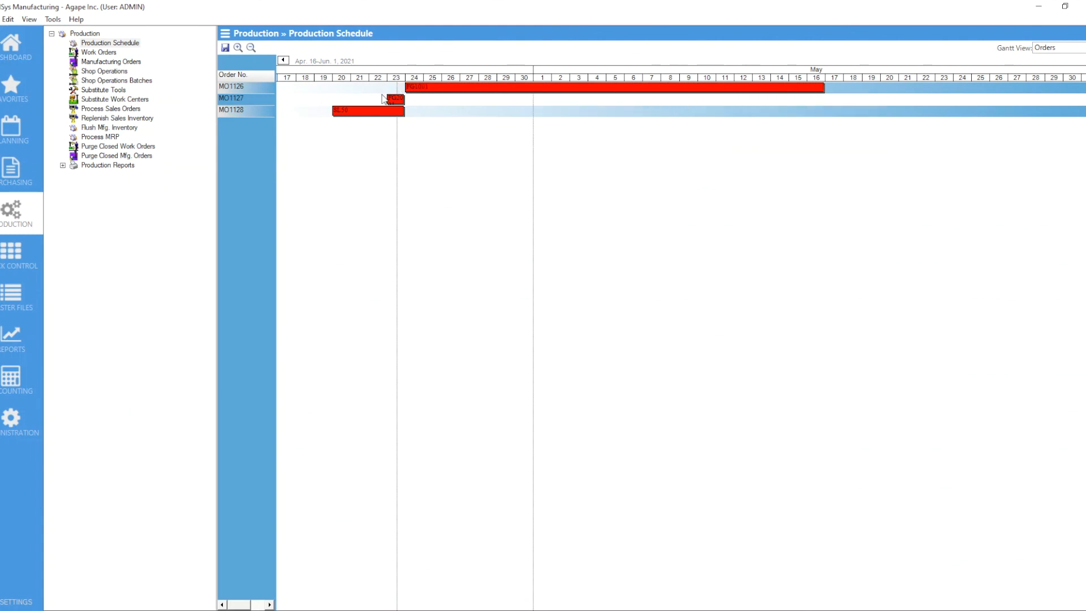
# - Reschedule the FG2001 order to April 24 and the SL50 order to start on May 17 on the Gantt chart
pyautogui.moveTo(394, 102); pyautogui.dragTo(863, 112)
pyautogui.moveTo(862, 112); pyautogui.dragTo(859, 112)
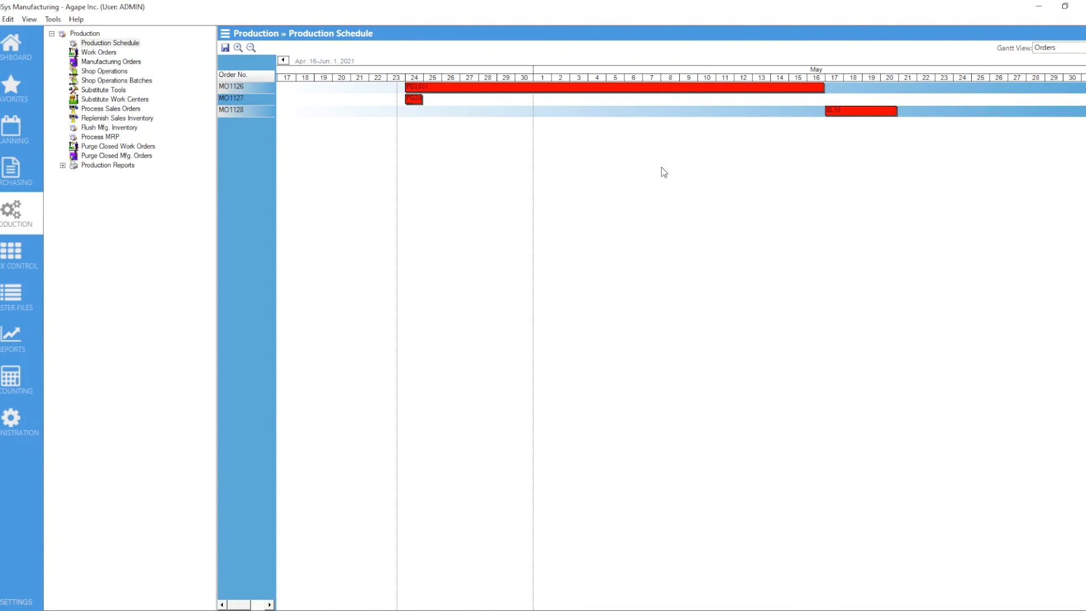
pyautogui.click(1061, 50)
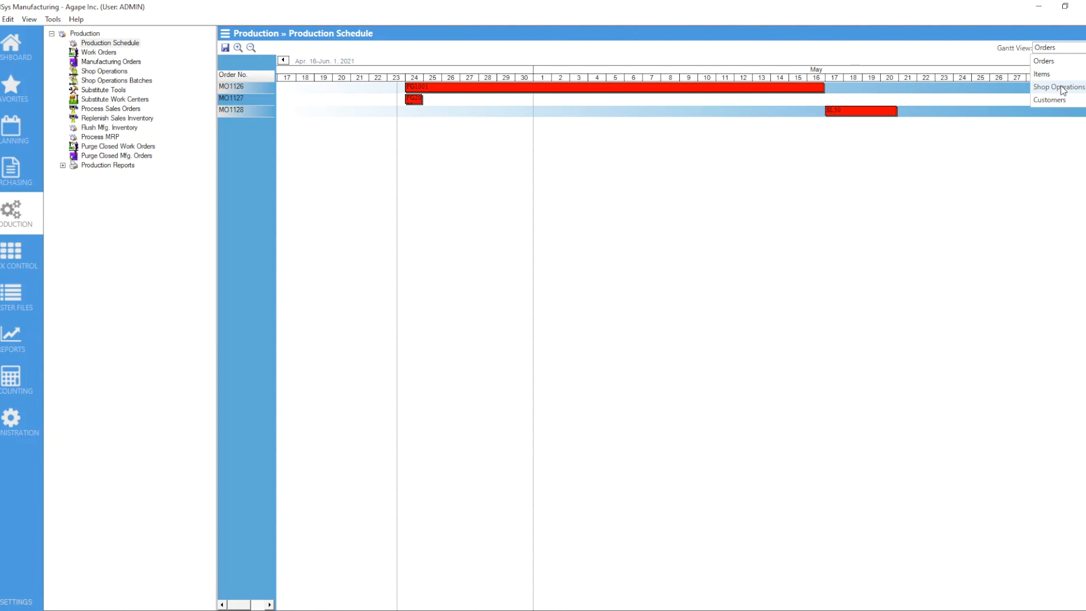
pyautogui.click(977, 175)
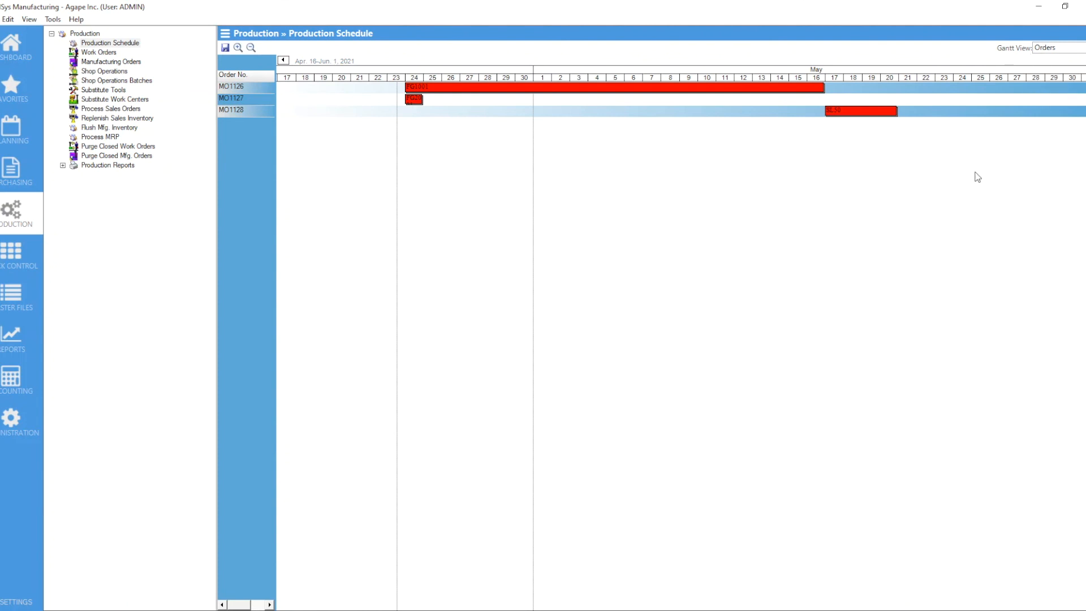